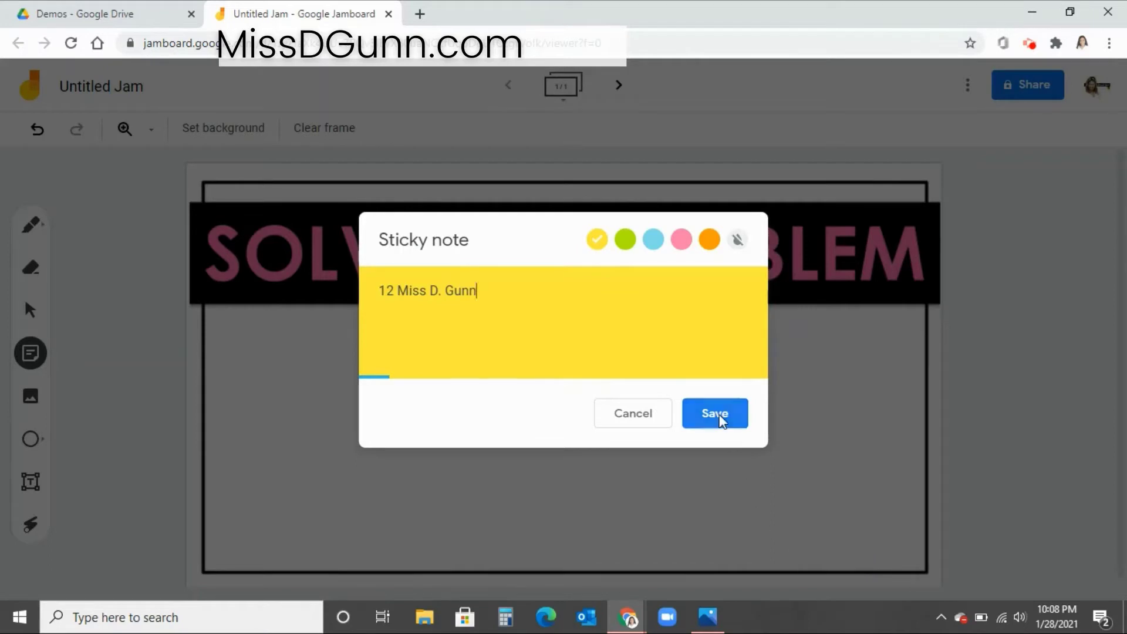
Step: Save the yellow sticky note with the answer 12 and the student's name, and enlarge it beside the question mark of the equation
{"action": "left_click", "coordinate": [719, 415]}
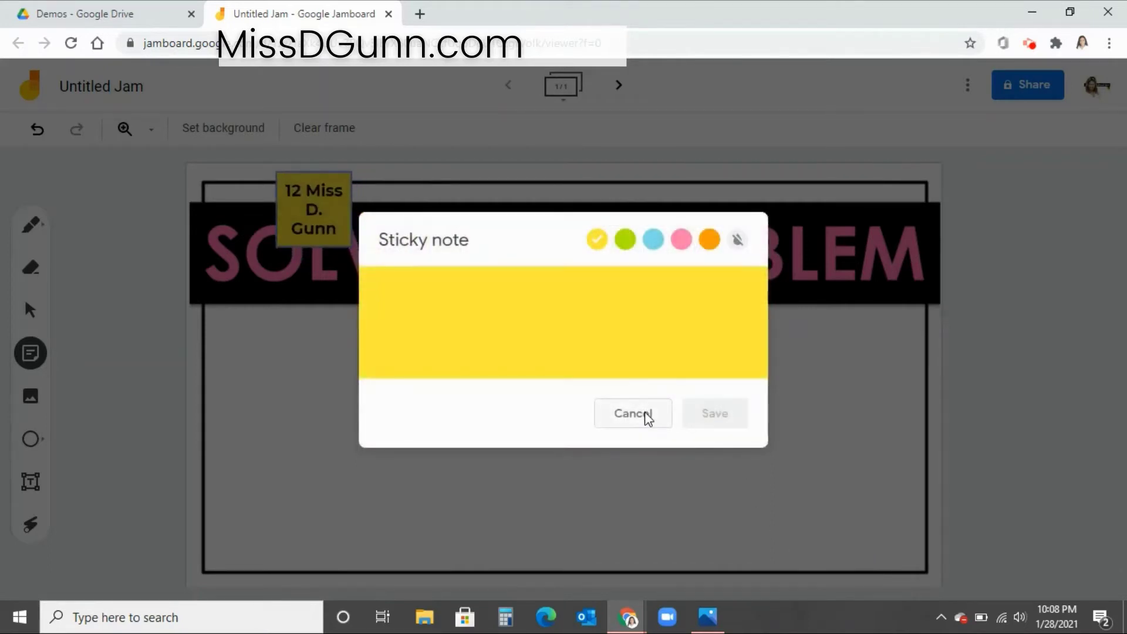
{"action": "left_click", "coordinate": [646, 416]}
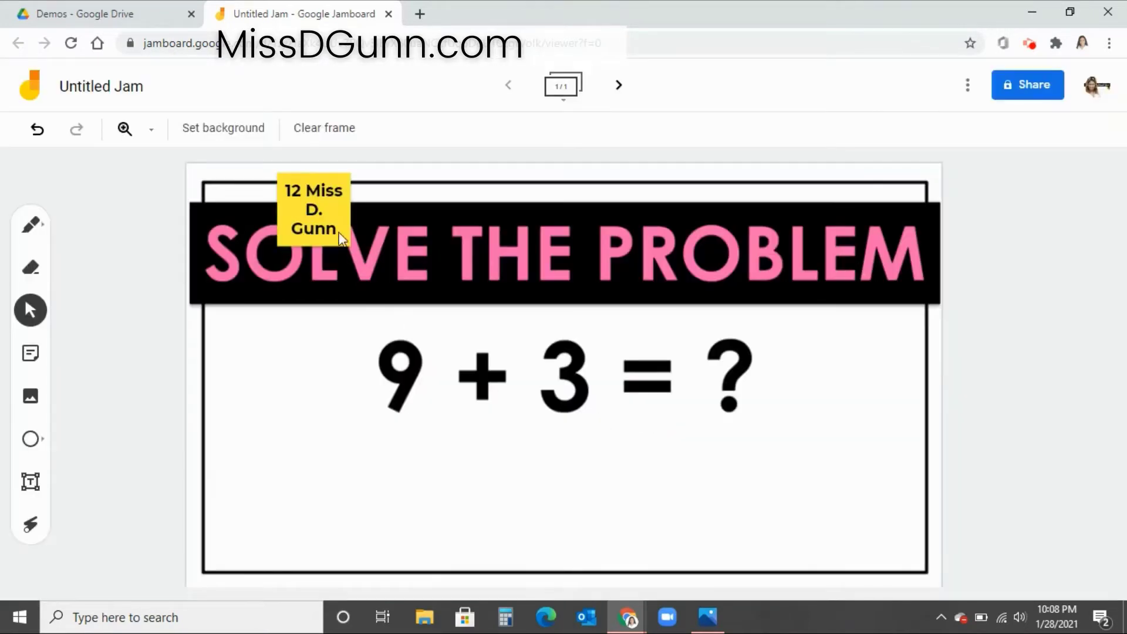
{"action": "left_click", "coordinate": [338, 236]}
{"action": "left_click_drag", "start_coordinate": [351, 247], "coordinate": [858, 405]}
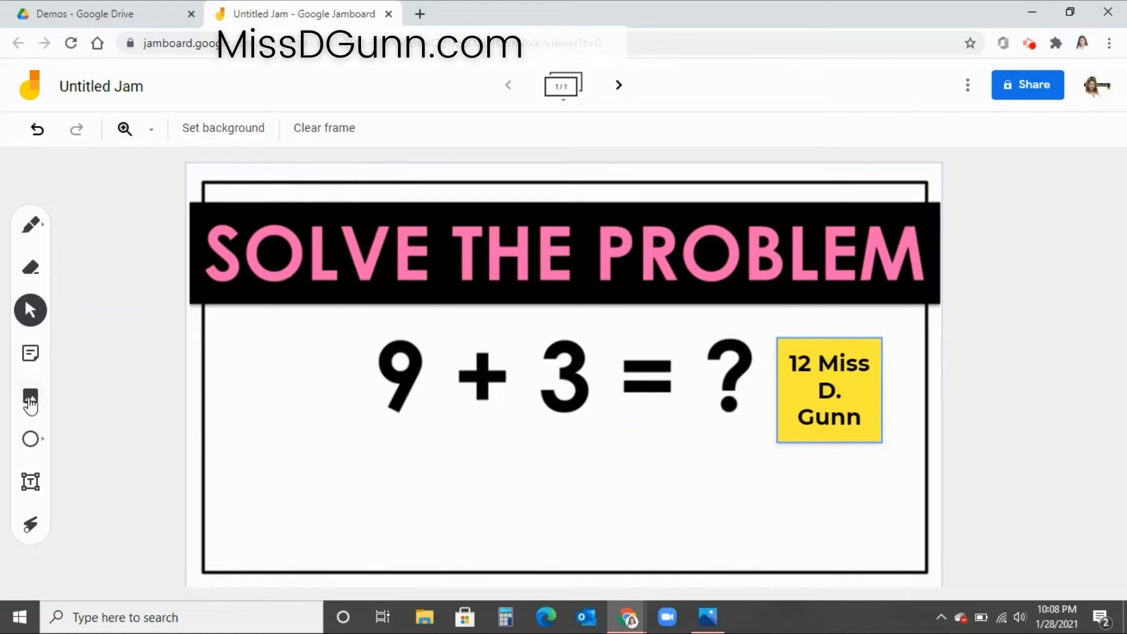
Step: Add a blue sticky note with the answer 15 and the student's name, enlarged and placed below the equation's left end
{"action": "left_click", "coordinate": [31, 355]}
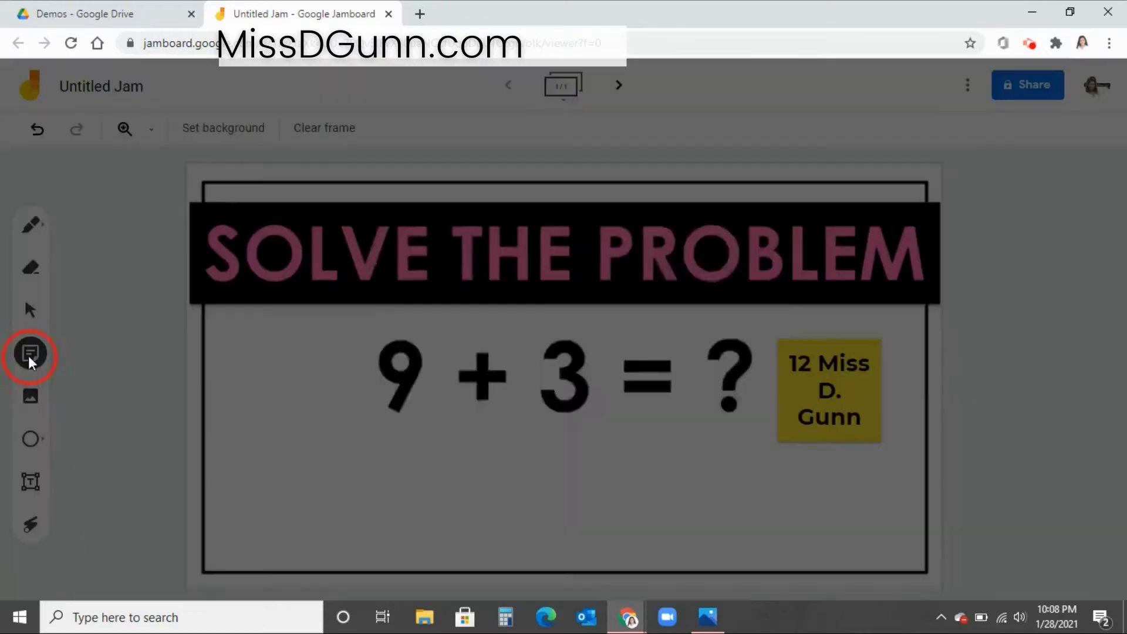
{"action": "left_click", "coordinate": [652, 240]}
{"action": "left_click", "coordinate": [559, 294]}
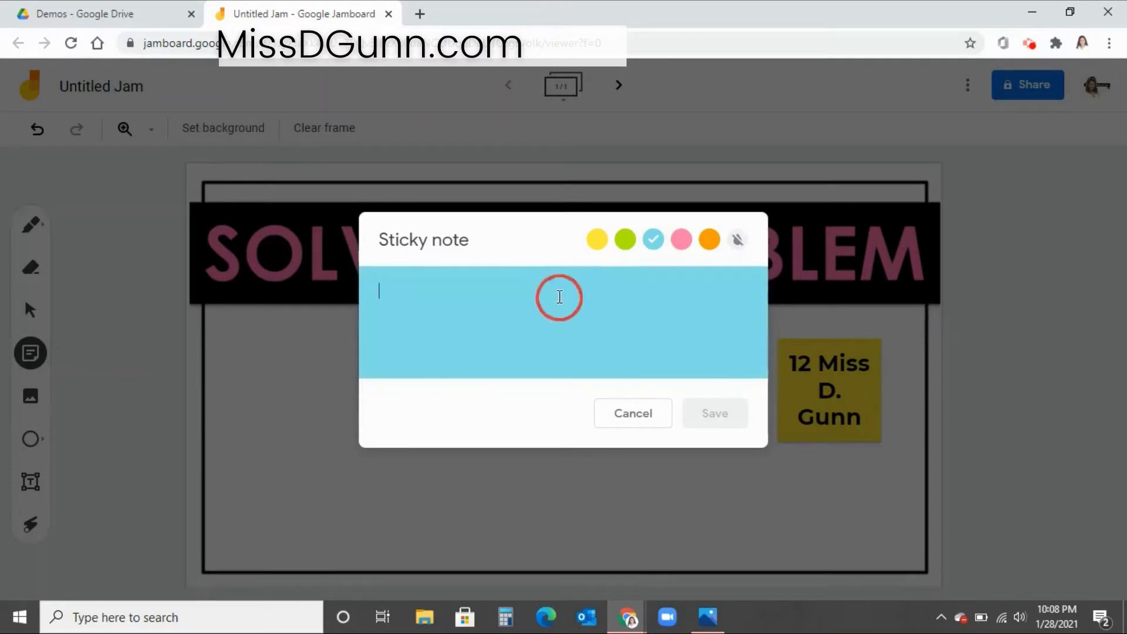
{"action": "type", "text": "15 Miss D. Gunn"}
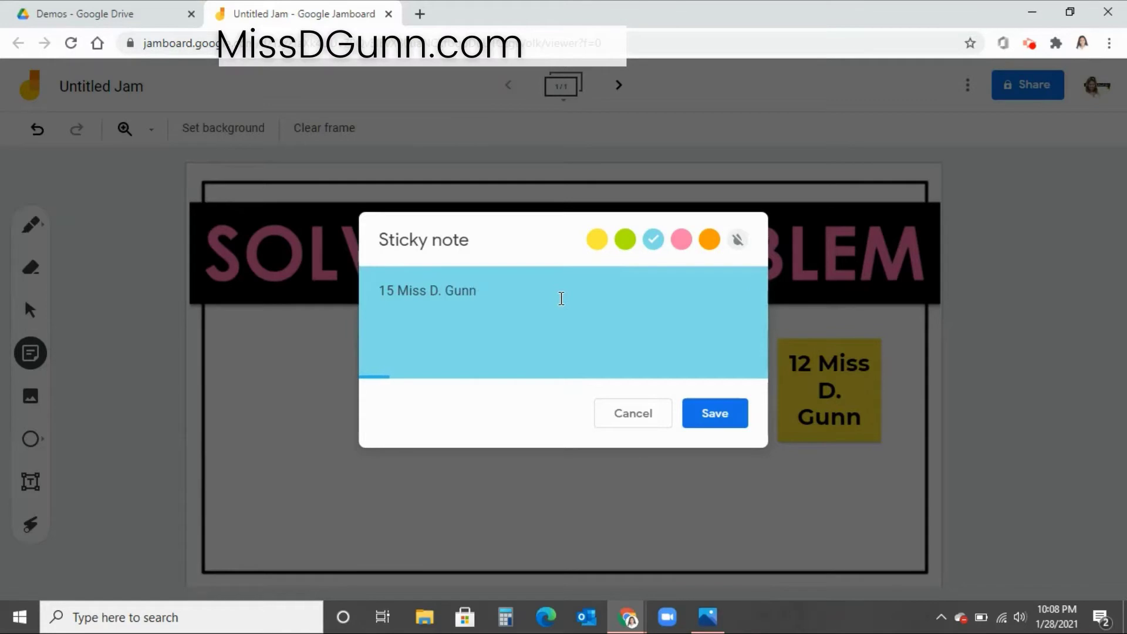
{"action": "left_click", "coordinate": [707, 403]}
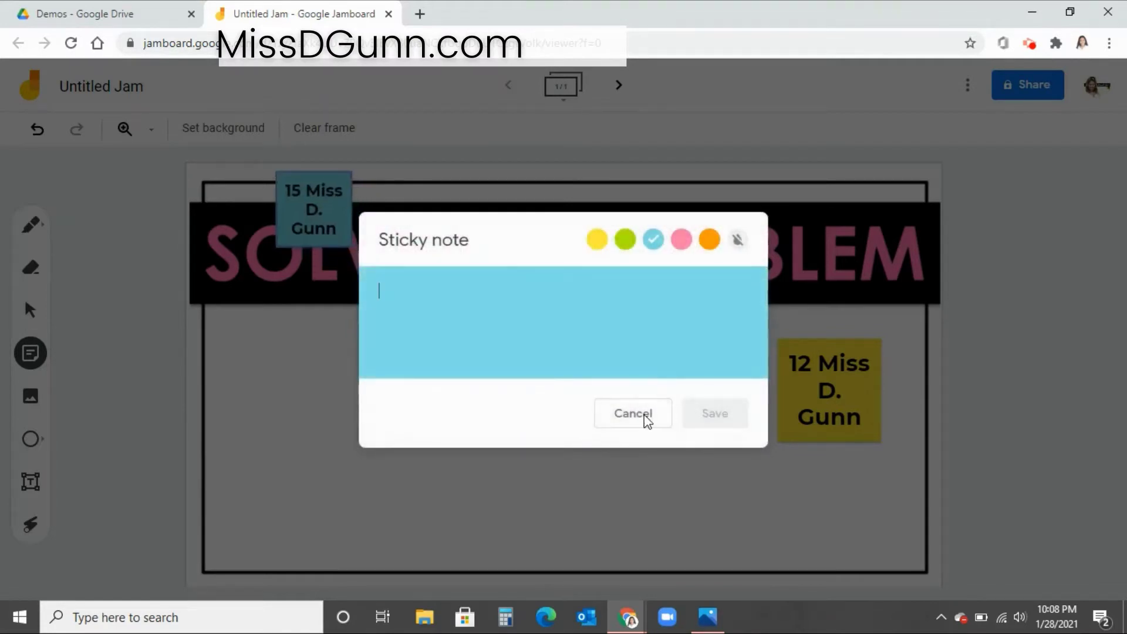
{"action": "left_click", "coordinate": [645, 416]}
{"action": "left_click_drag", "start_coordinate": [312, 207], "coordinate": [329, 511]}
{"action": "left_click", "coordinate": [603, 439]}
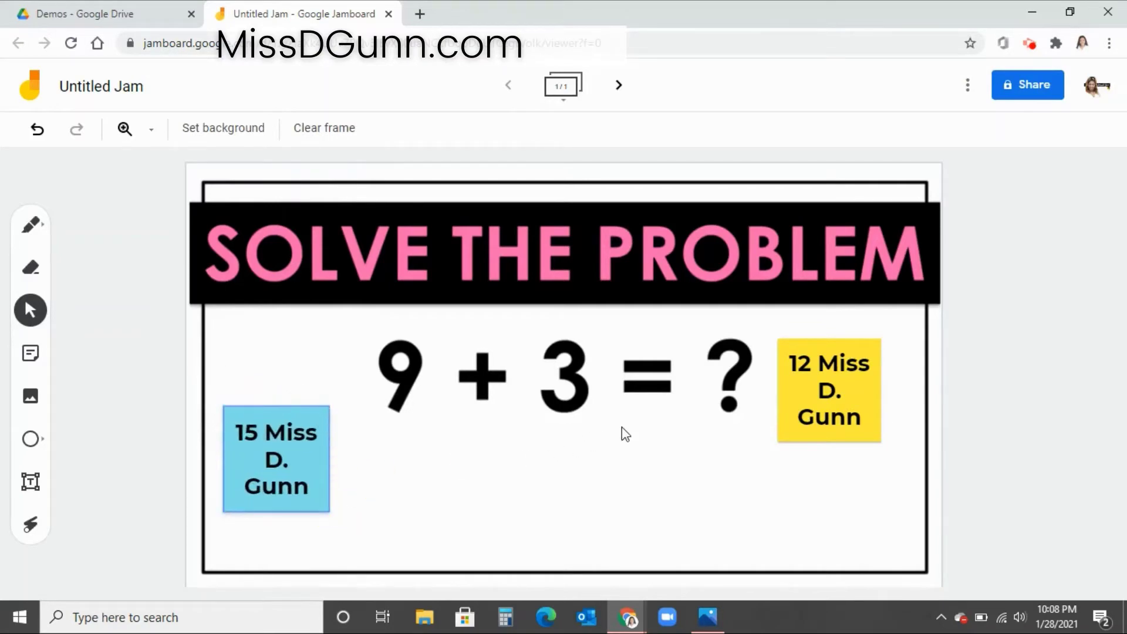
Step: Reopen the blue sticky note, correct its answer to 12 and save it
{"action": "double_click", "coordinate": [280, 451]}
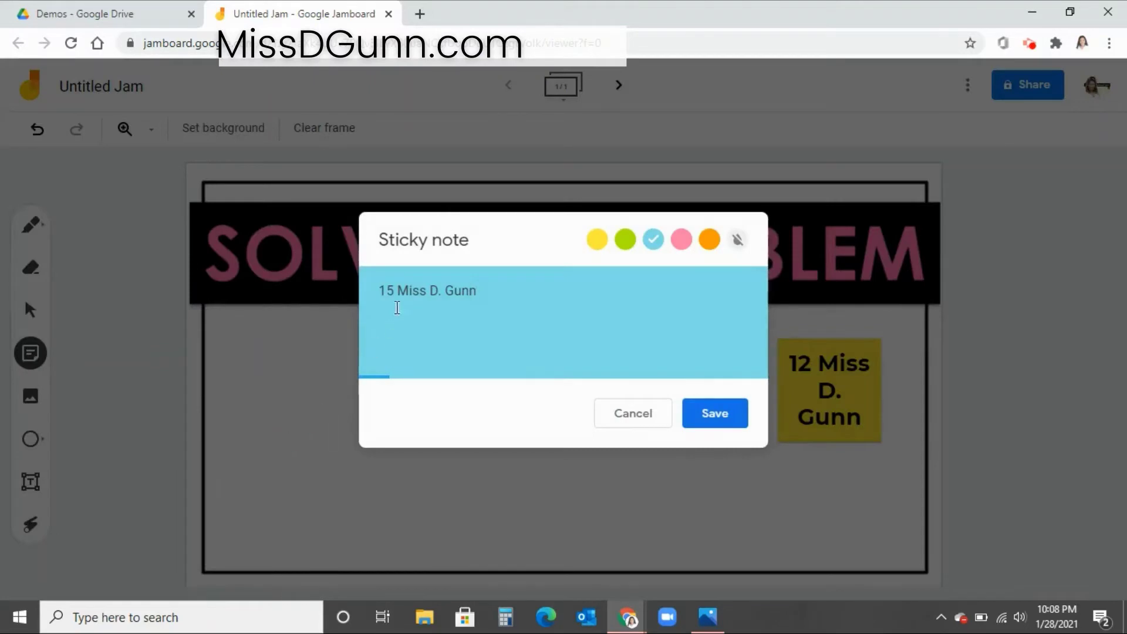
{"action": "key", "text": "BackSpace"}
{"action": "type", "text": "2"}
{"action": "left_click", "coordinate": [707, 418]}
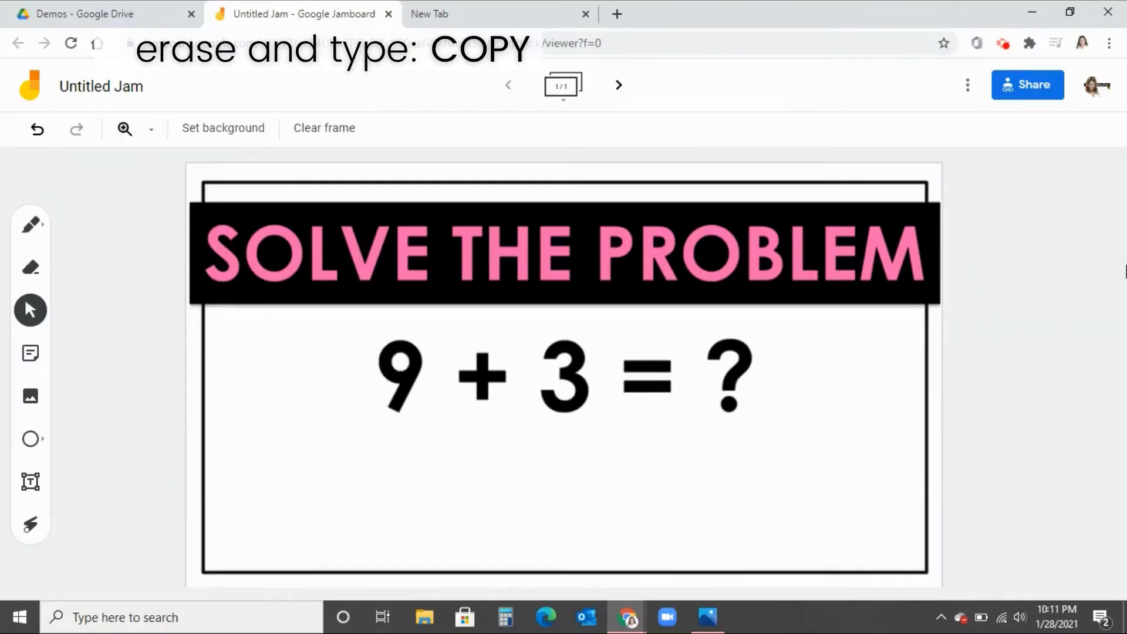
Step: Set the Jam's sharing to Editor for anyone with the link and copy the link
{"action": "left_click", "coordinate": [1042, 99]}
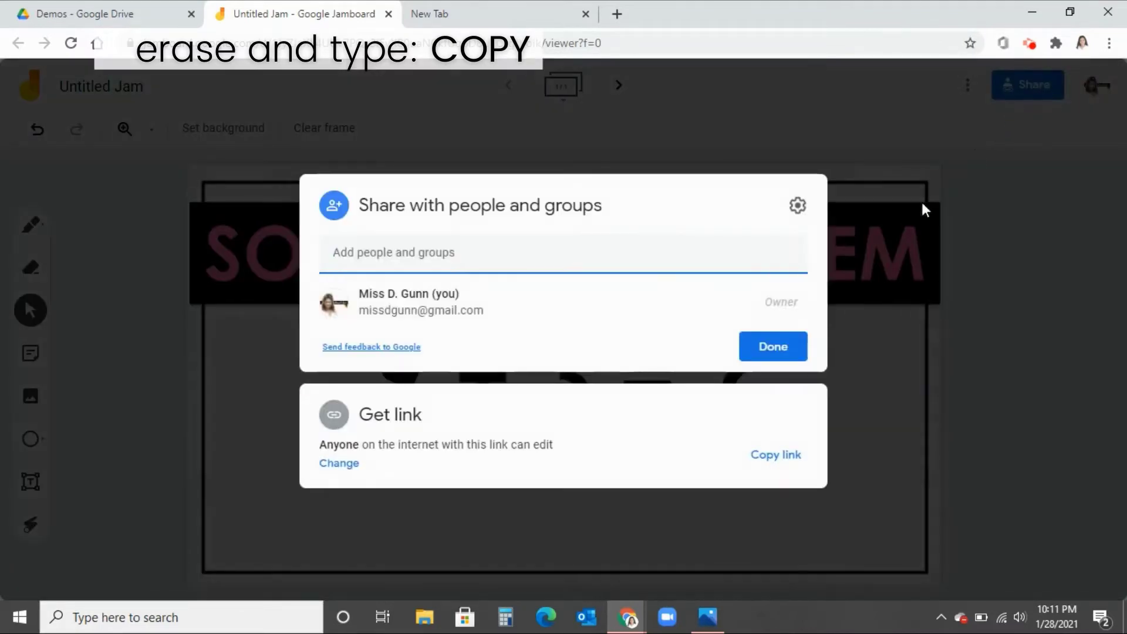
{"action": "left_click", "coordinate": [332, 465]}
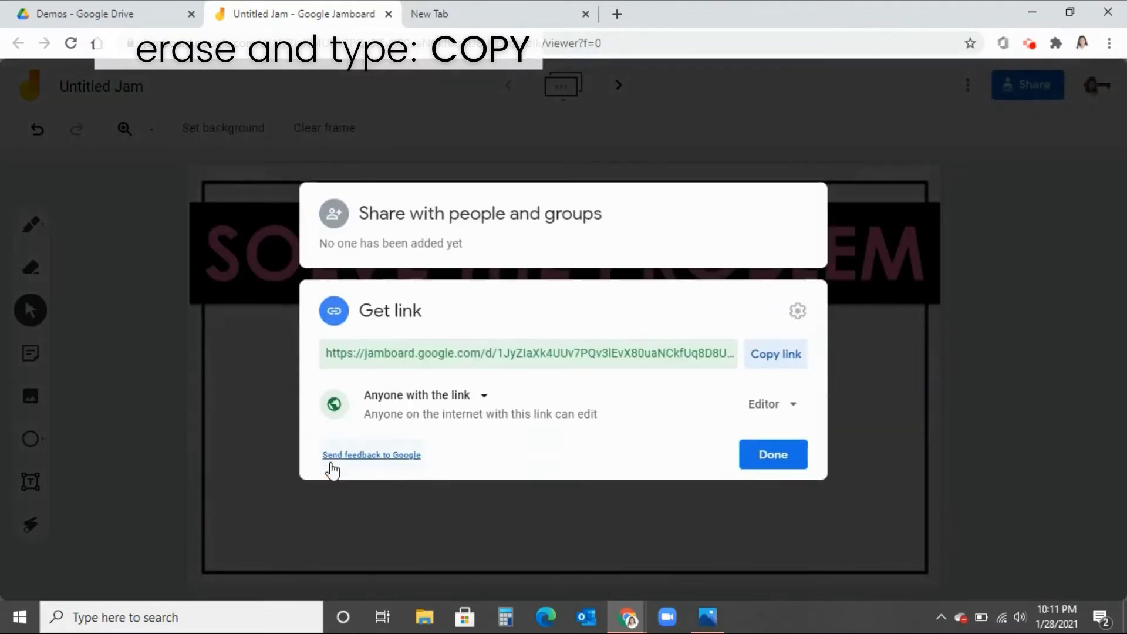
{"action": "left_click", "coordinate": [775, 404]}
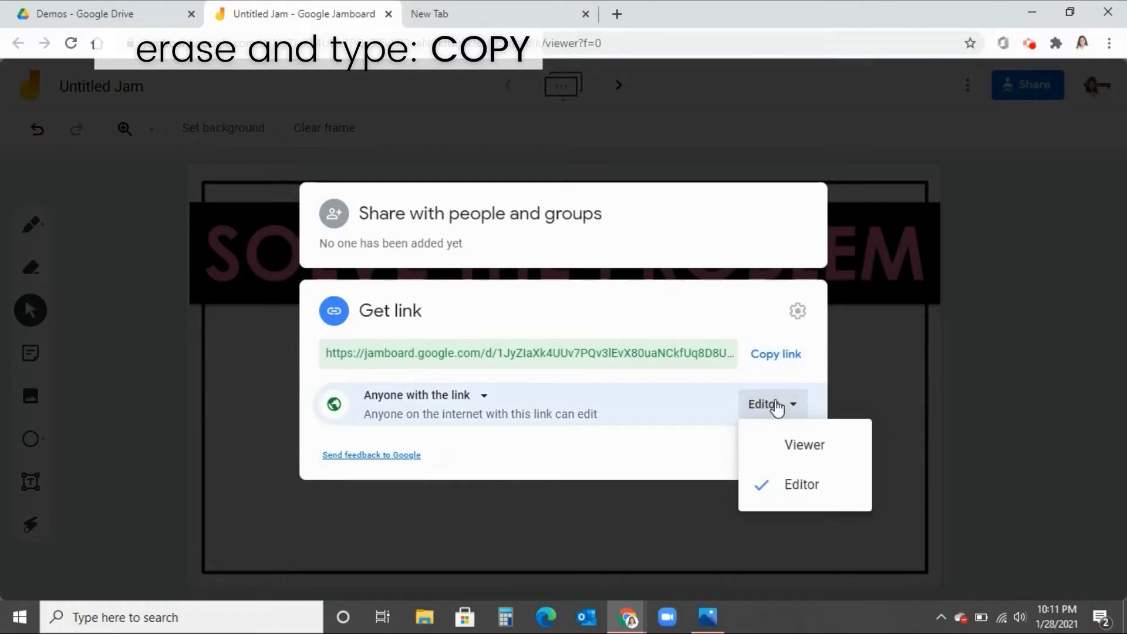
{"action": "left_click", "coordinate": [802, 493]}
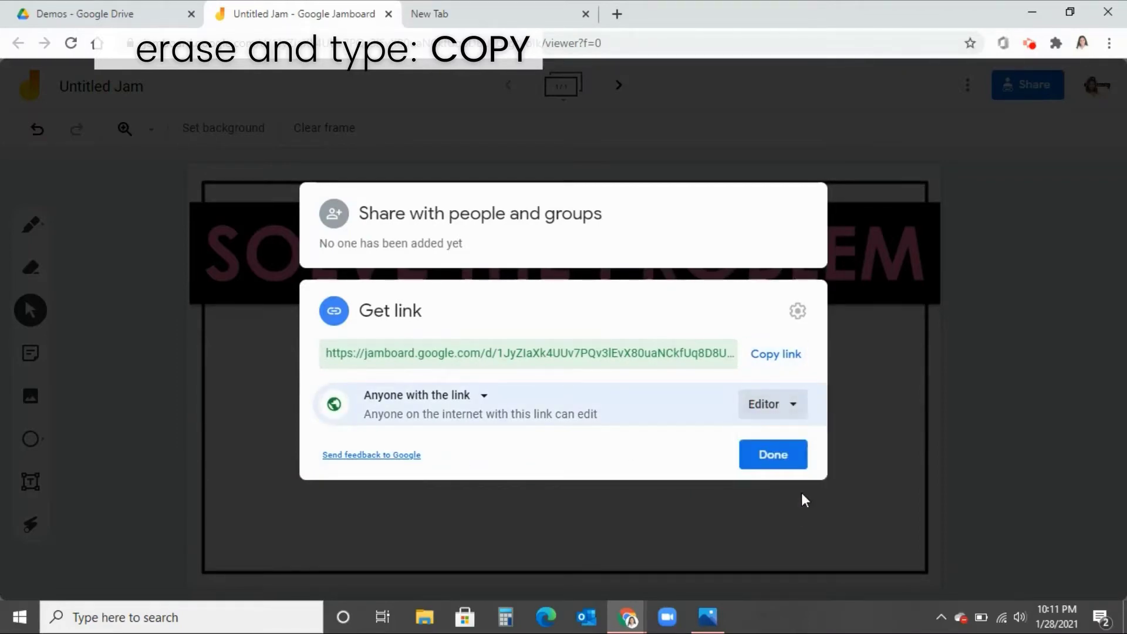
{"action": "left_click", "coordinate": [789, 357]}
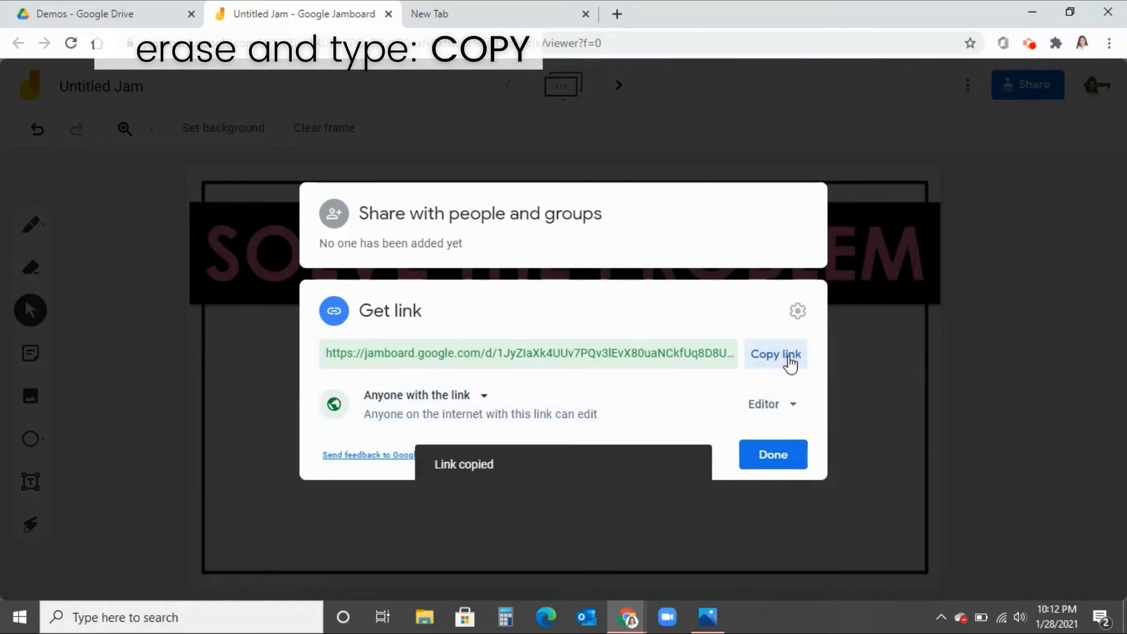
{"action": "left_click", "coordinate": [785, 457]}
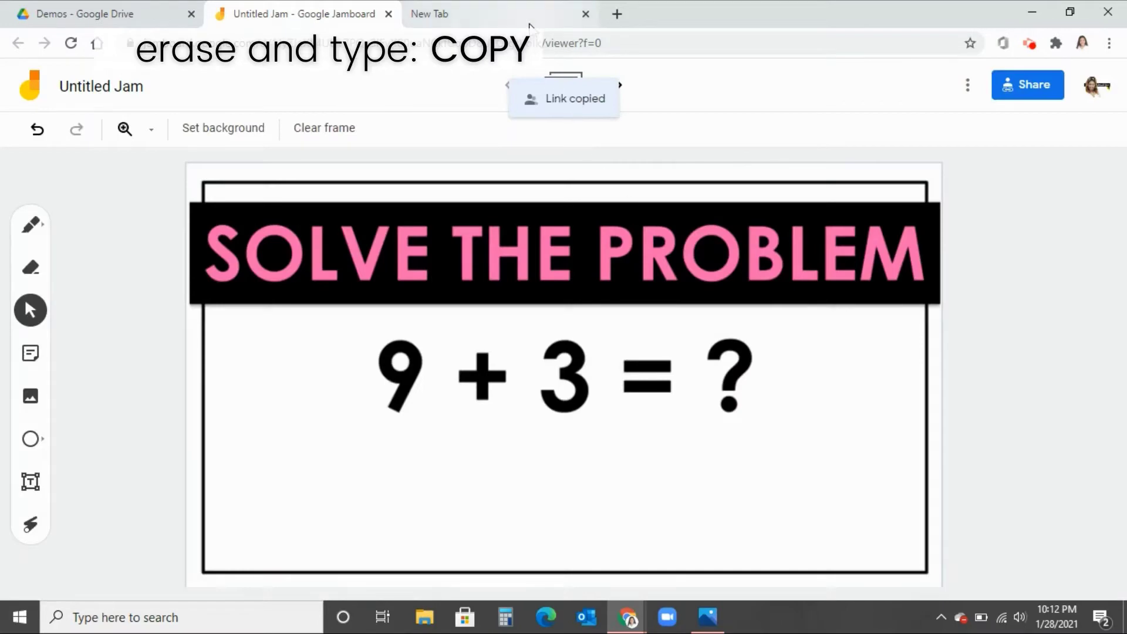
Step: Load the copied Jam link in the empty browser tab with its ending "edit?usp=sharing" replaced by "copy"
{"action": "left_click", "coordinate": [531, 22]}
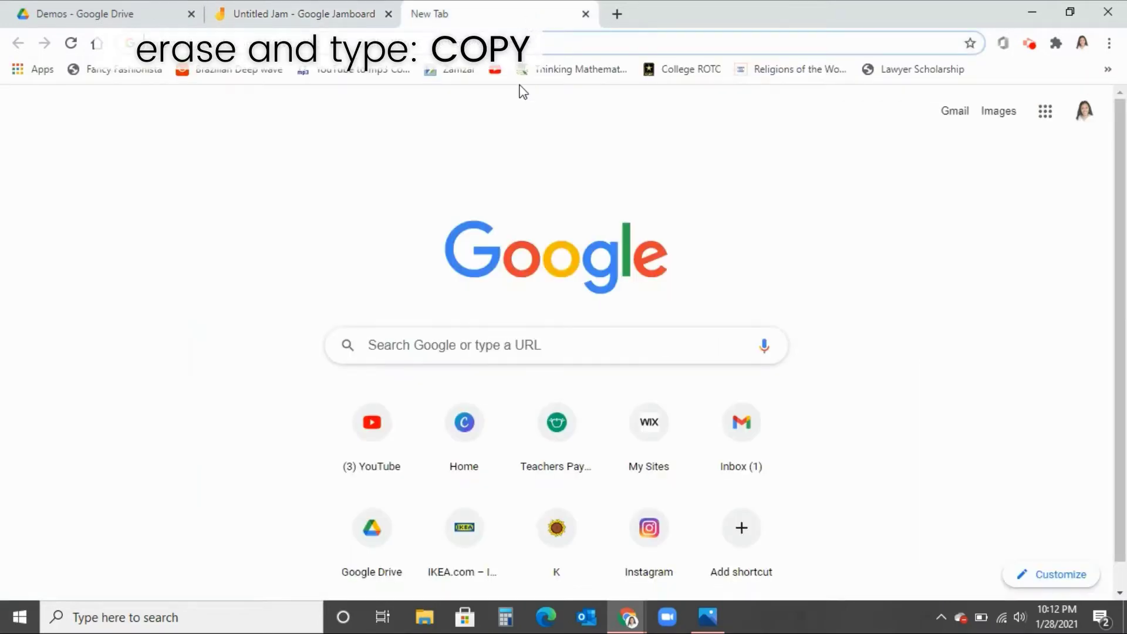
{"action": "key", "text": "ctrl+v"}
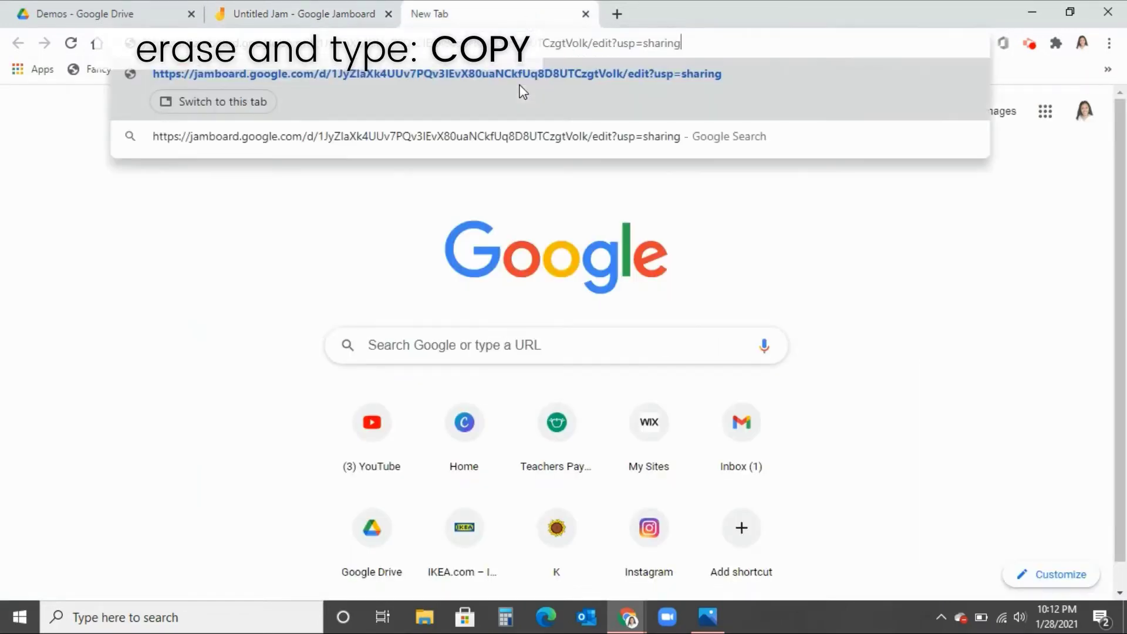
{"action": "left_click_drag", "start_coordinate": [694, 43], "coordinate": [602, 40]}
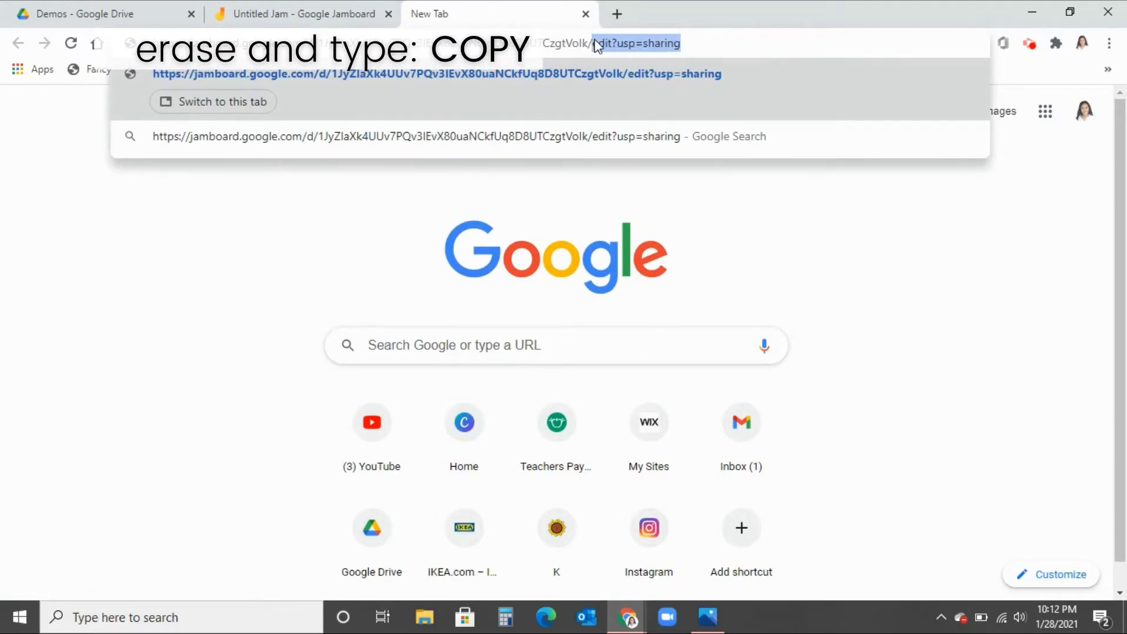
{"action": "key", "text": "BackSpace"}
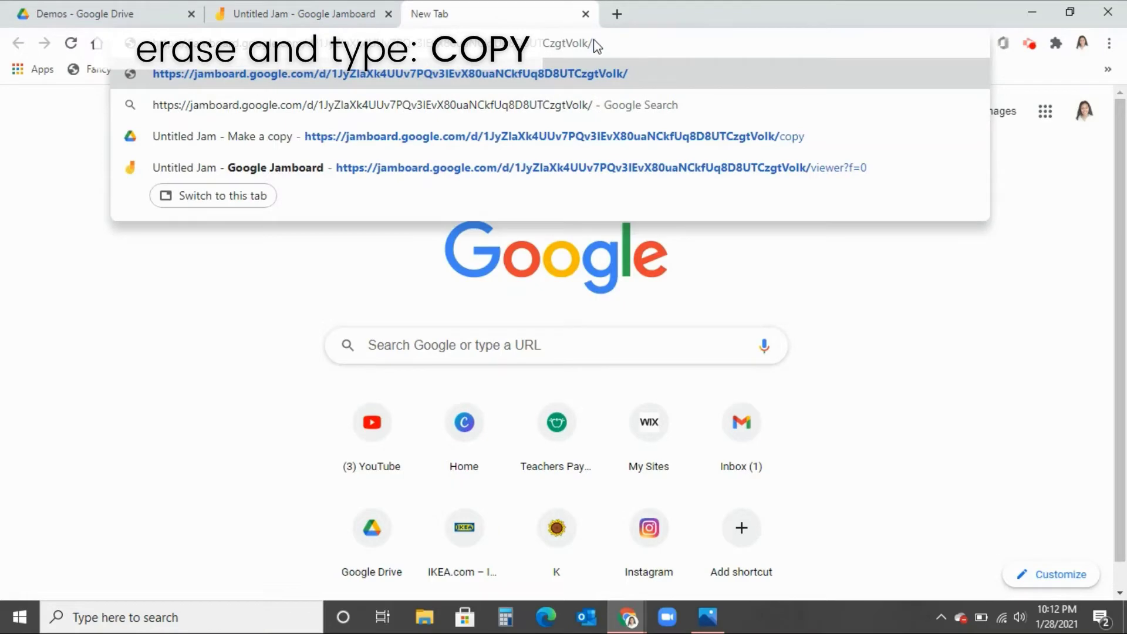
{"action": "type", "text": "copy"}
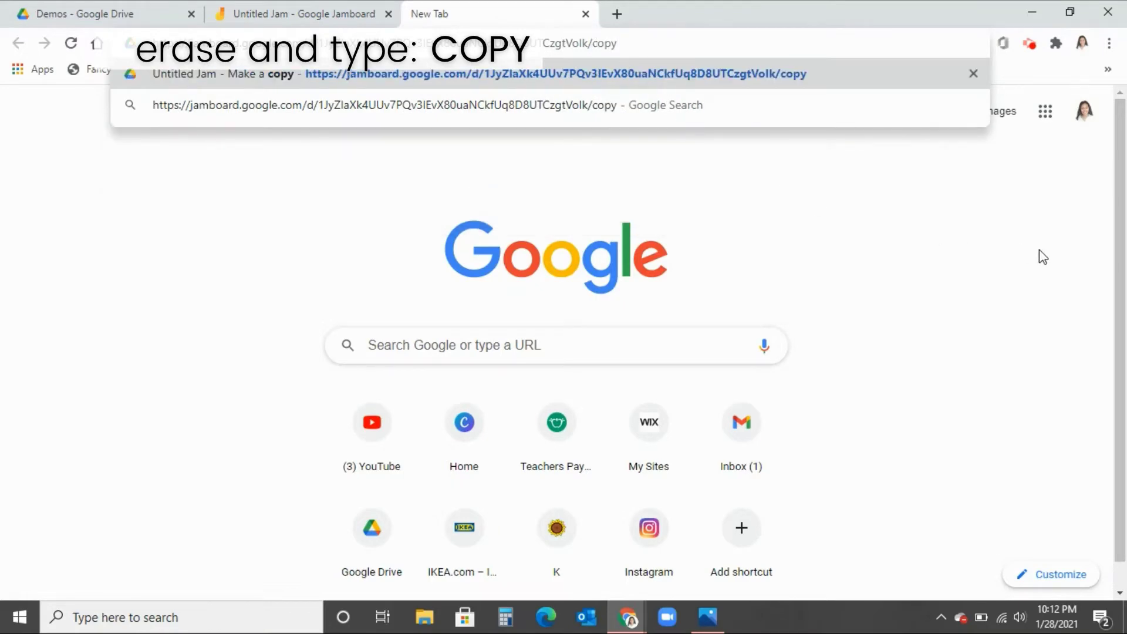
{"action": "key", "text": "Return"}
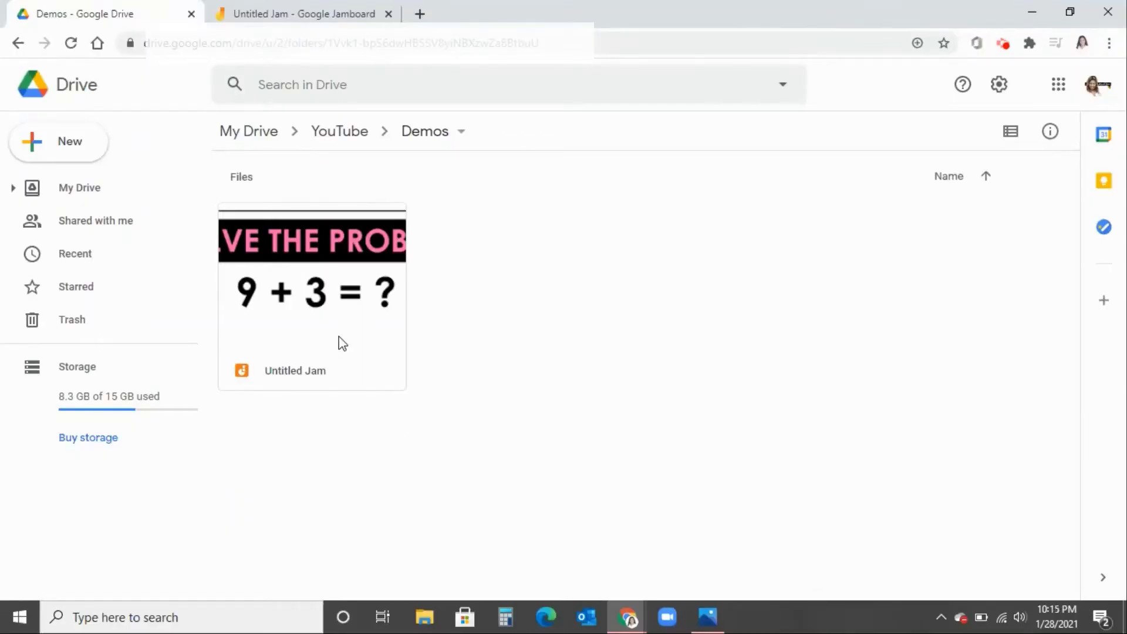
Step: Rename the Untitled Jam file in the Demos folder of Google Drive as "Original"
{"action": "right_click", "coordinate": [340, 342]}
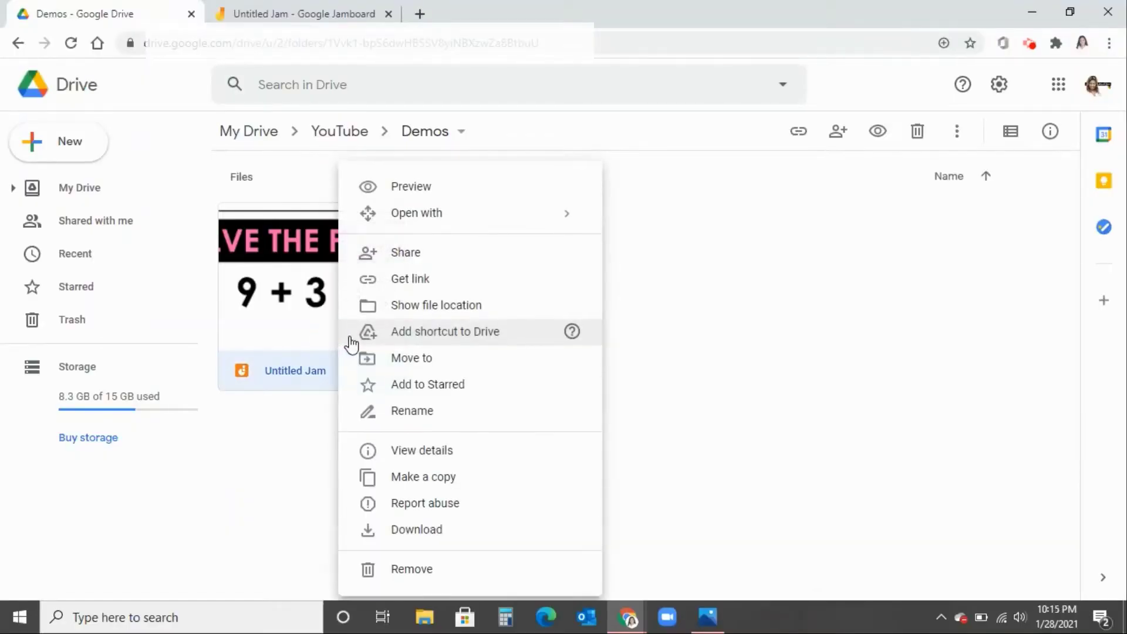
{"action": "left_click", "coordinate": [420, 414]}
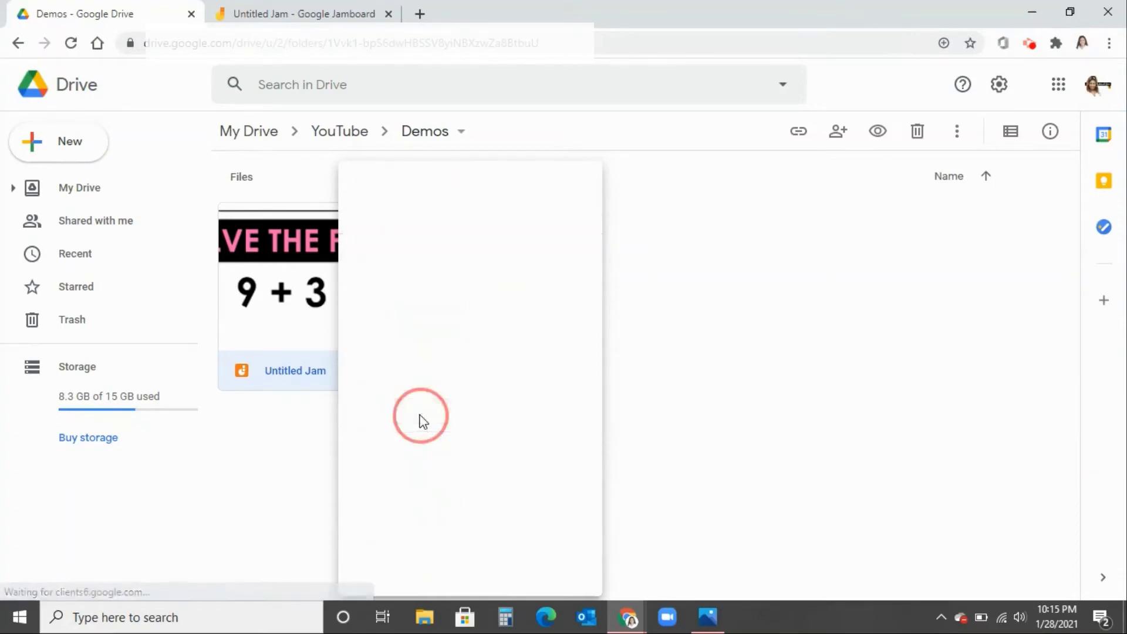
{"action": "type", "text": "Original"}
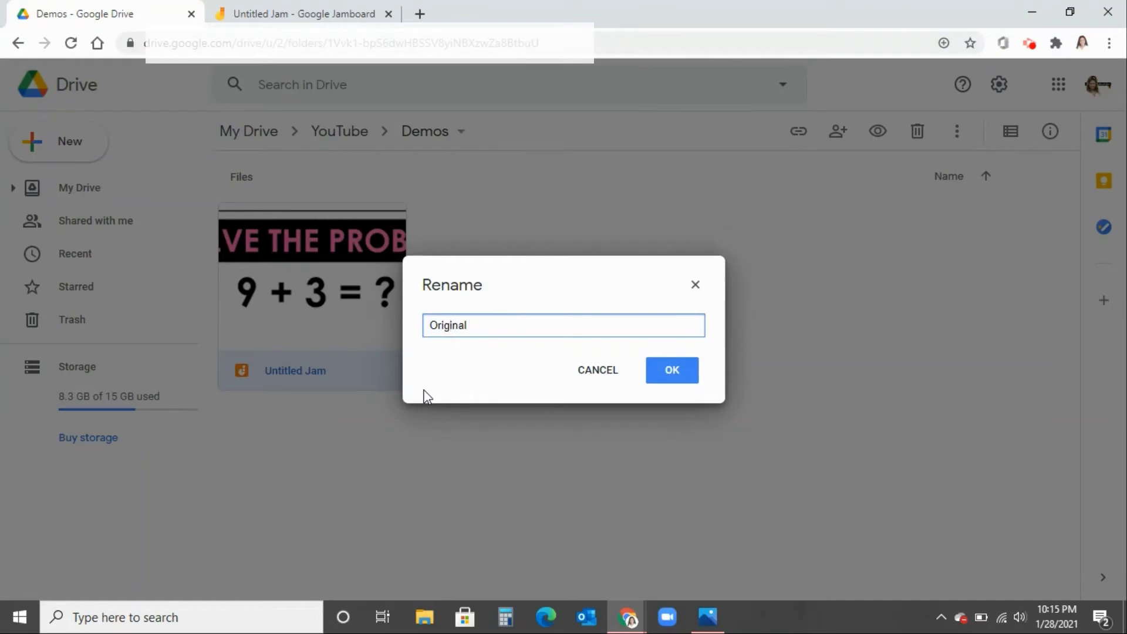
{"action": "left_click", "coordinate": [671, 371]}
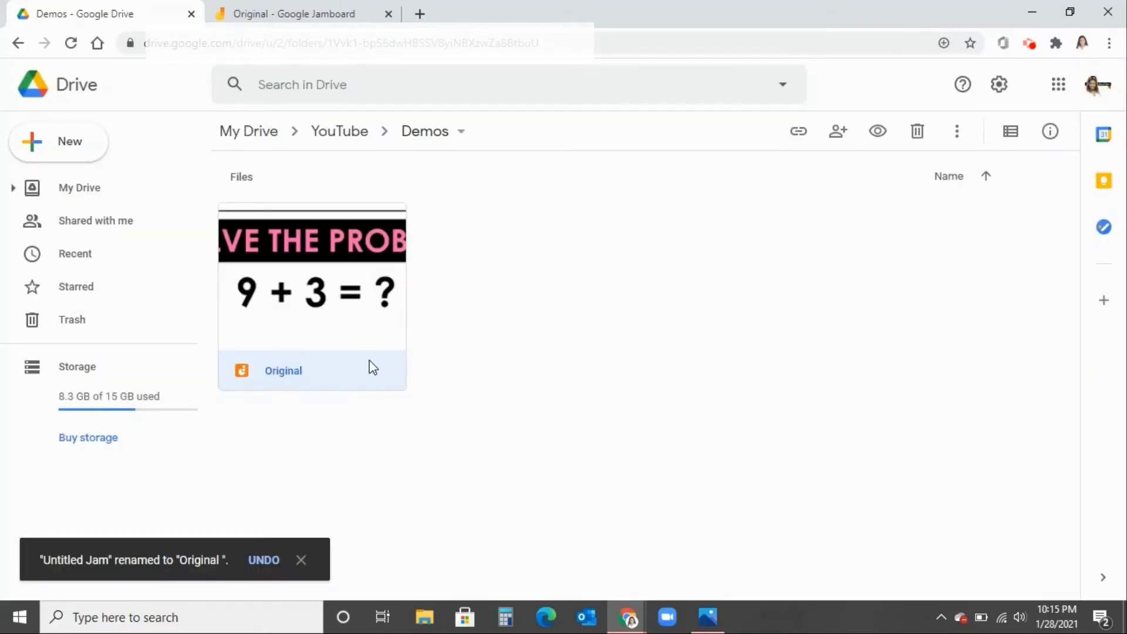
Step: Make a copy of the Original file and rename the copy as "Student 1"
{"action": "right_click", "coordinate": [370, 365]}
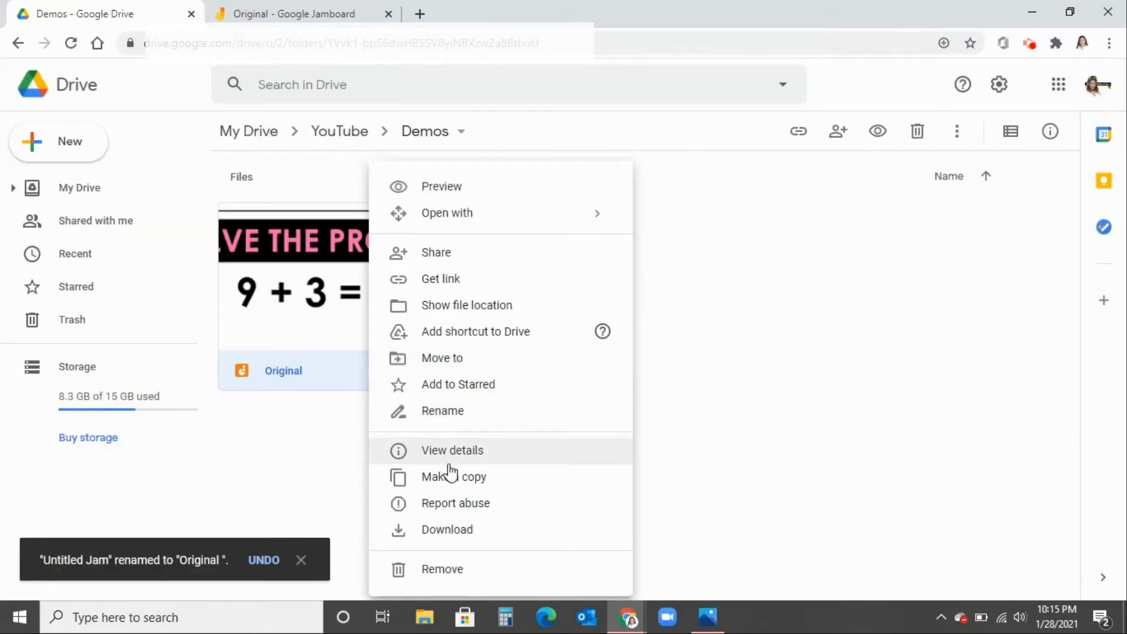
{"action": "left_click", "coordinate": [455, 481]}
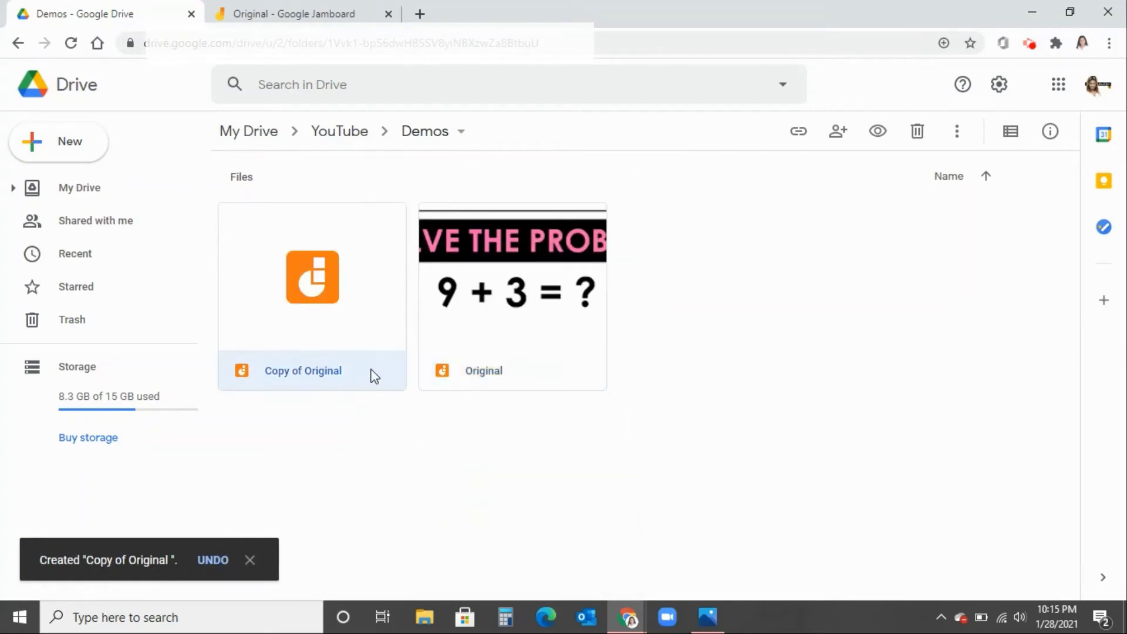
{"action": "right_click", "coordinate": [373, 376]}
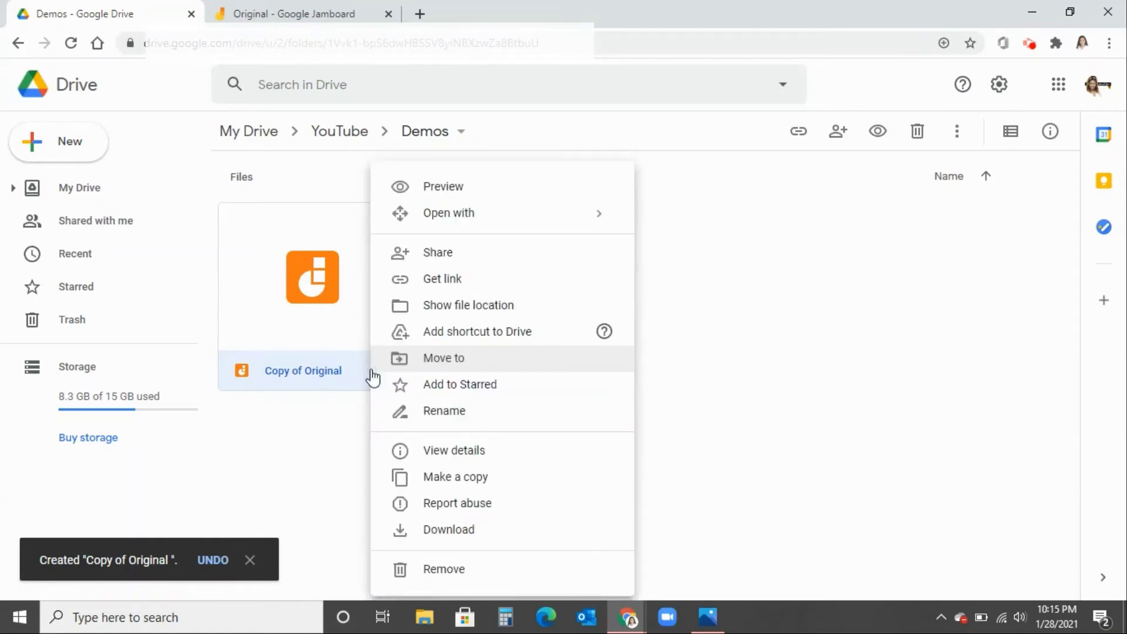
{"action": "left_click", "coordinate": [448, 418]}
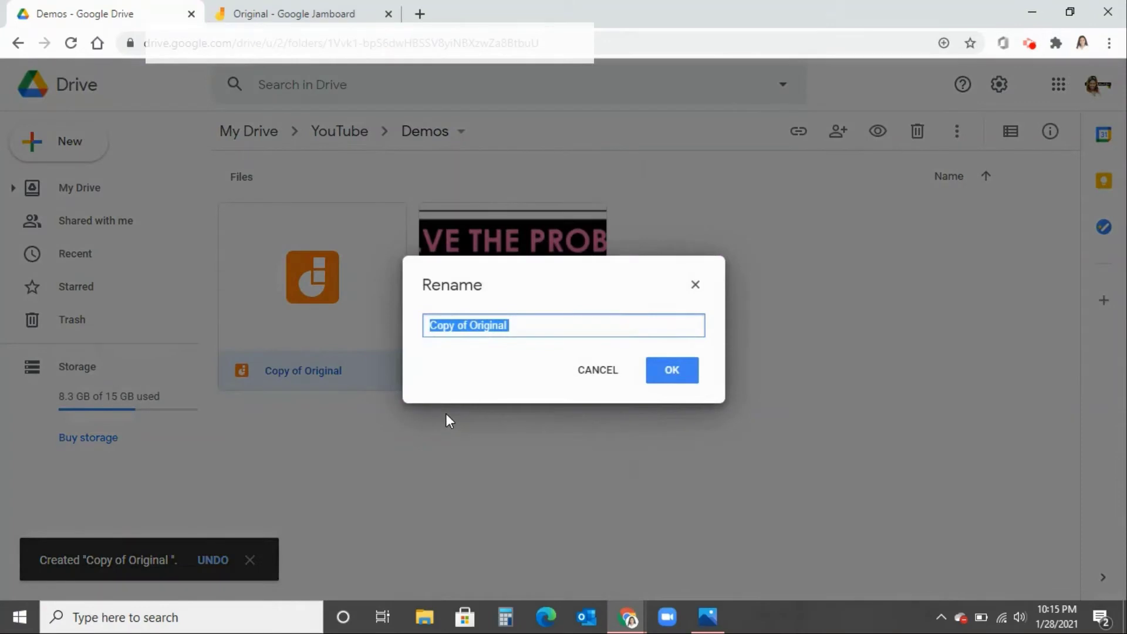
{"action": "type", "text": "Student "}
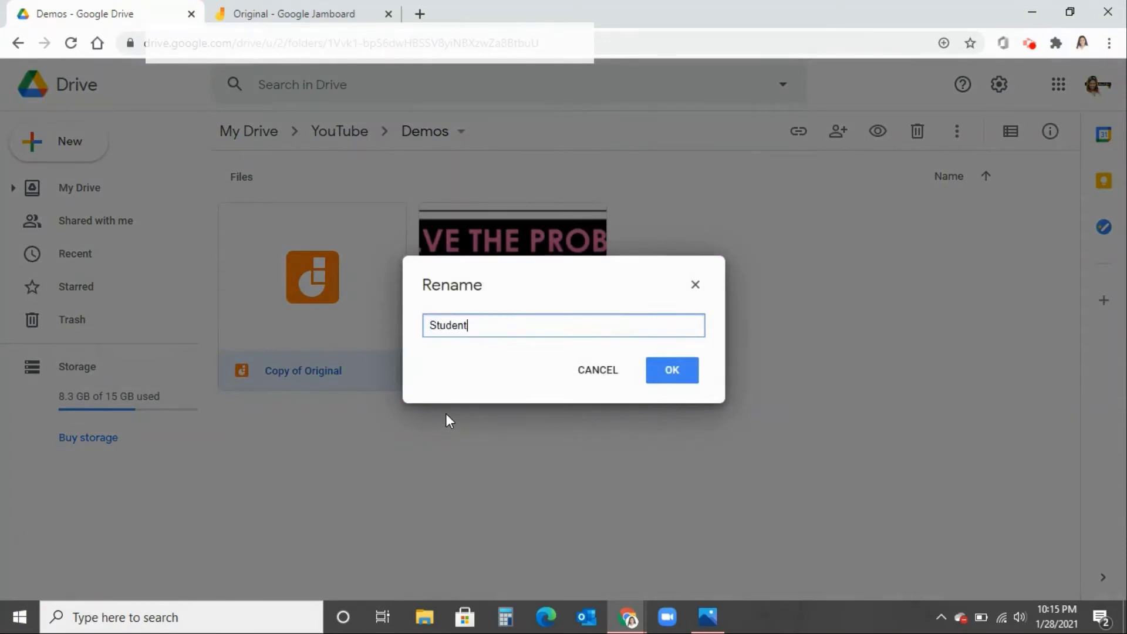
{"action": "type", "text": "1"}
{"action": "left_click", "coordinate": [673, 377]}
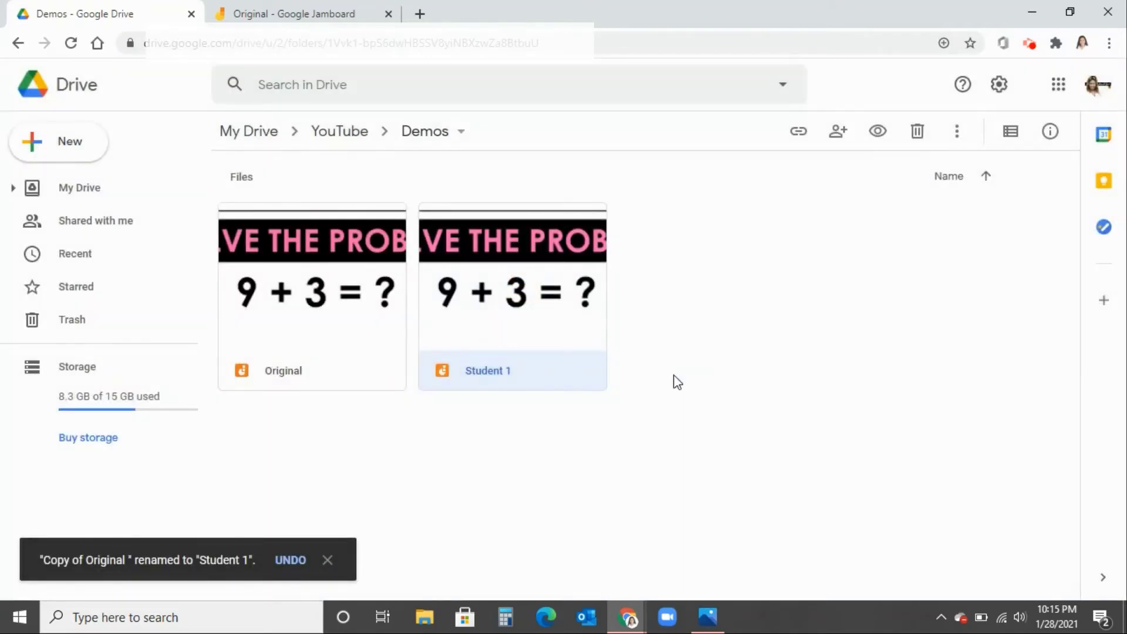
Step: Make a copy of the Student 1 file and rename the copy as "Student 2"
{"action": "right_click", "coordinate": [539, 319]}
{"action": "left_click", "coordinate": [627, 478]}
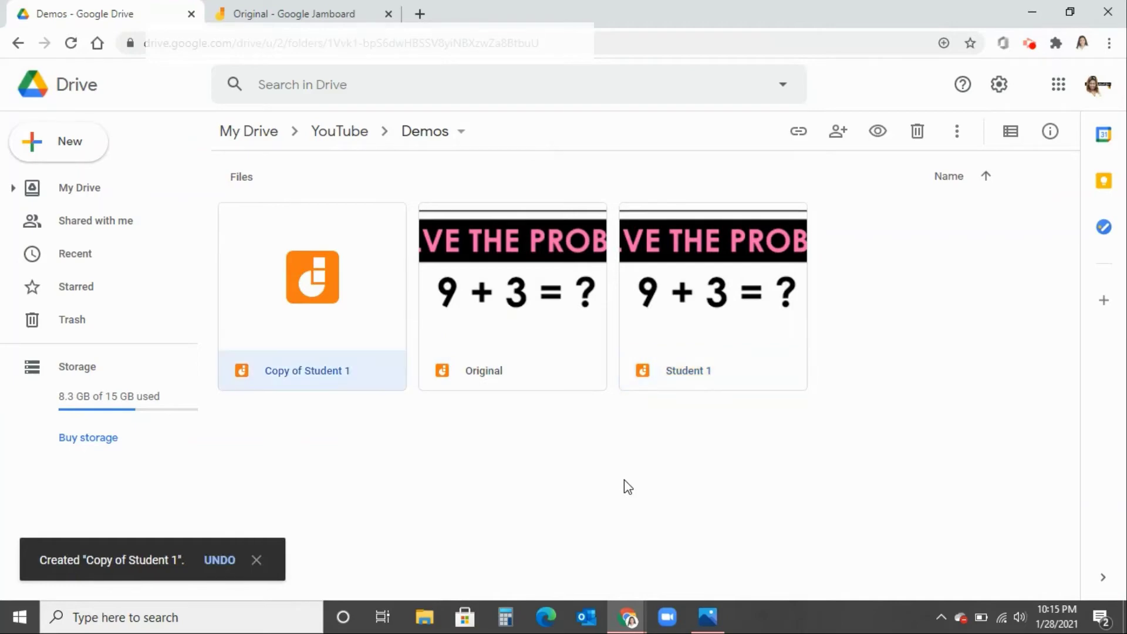
{"action": "right_click", "coordinate": [330, 303]}
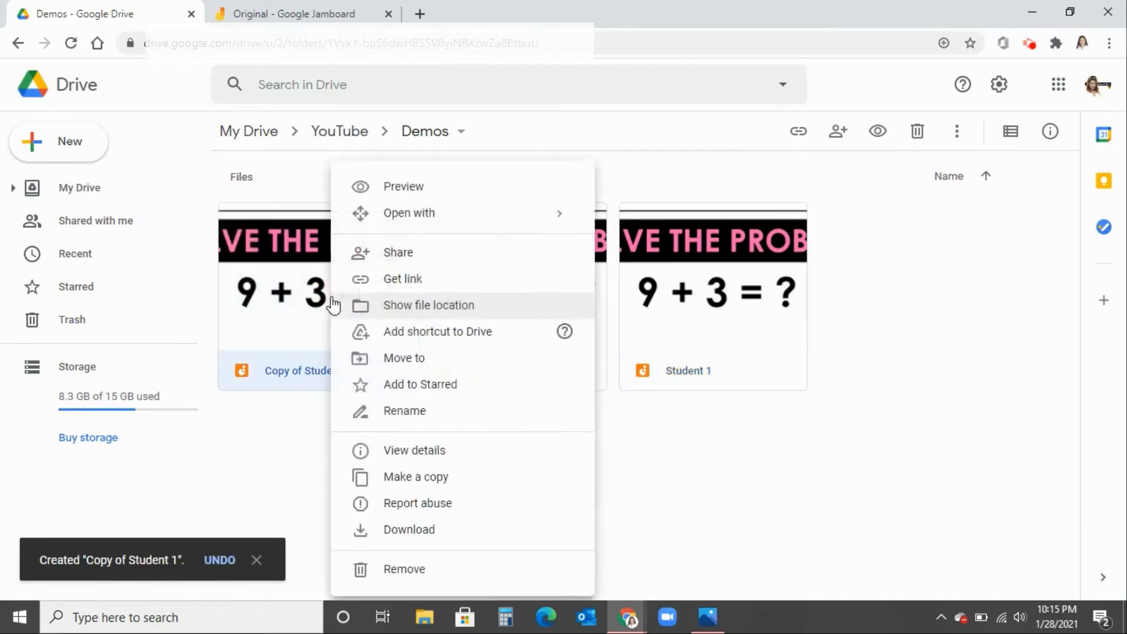
{"action": "left_click", "coordinate": [434, 415]}
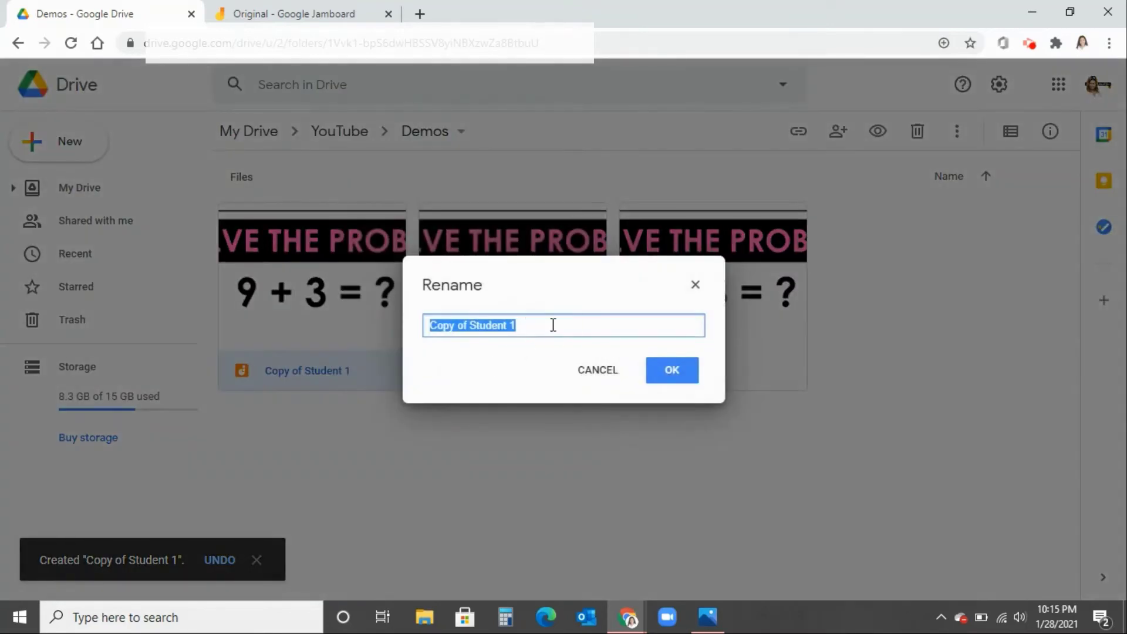
{"action": "left_click", "coordinate": [552, 325]}
{"action": "left_click_drag", "start_coordinate": [470, 324], "coordinate": [407, 329]}
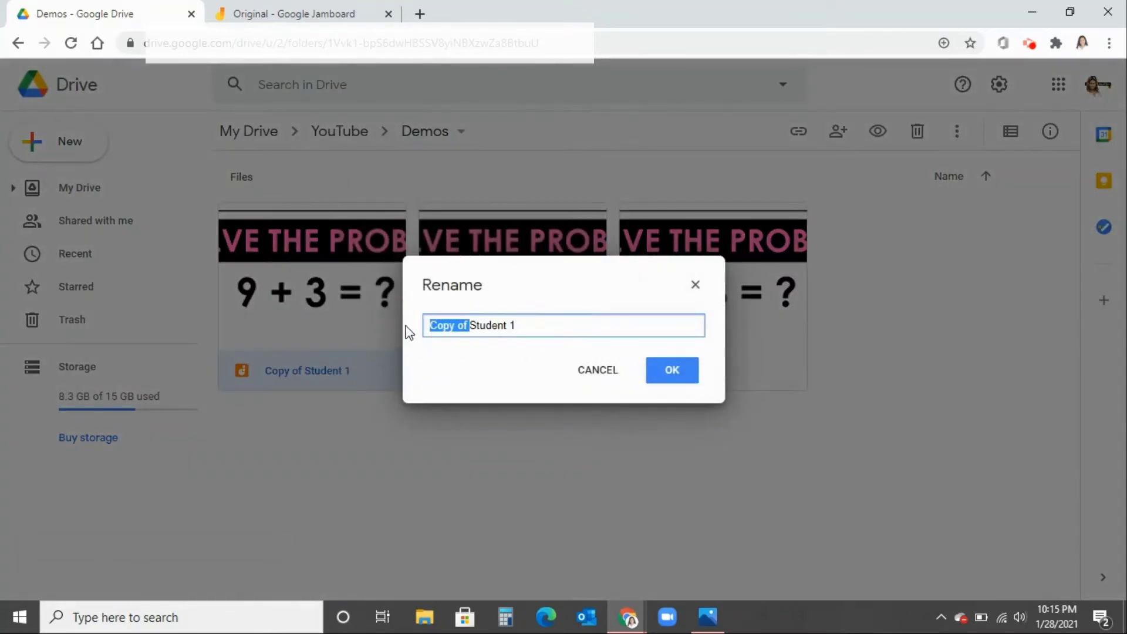
{"action": "key", "text": "BackSpace"}
{"action": "left_click", "coordinate": [510, 320]}
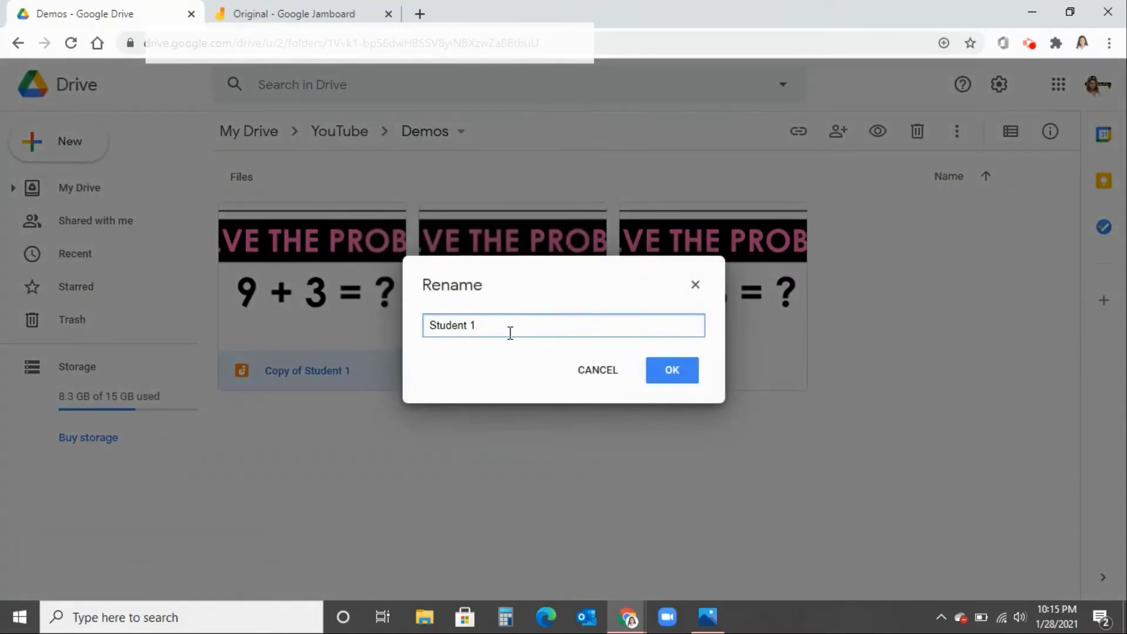
{"action": "left_click", "coordinate": [678, 371]}
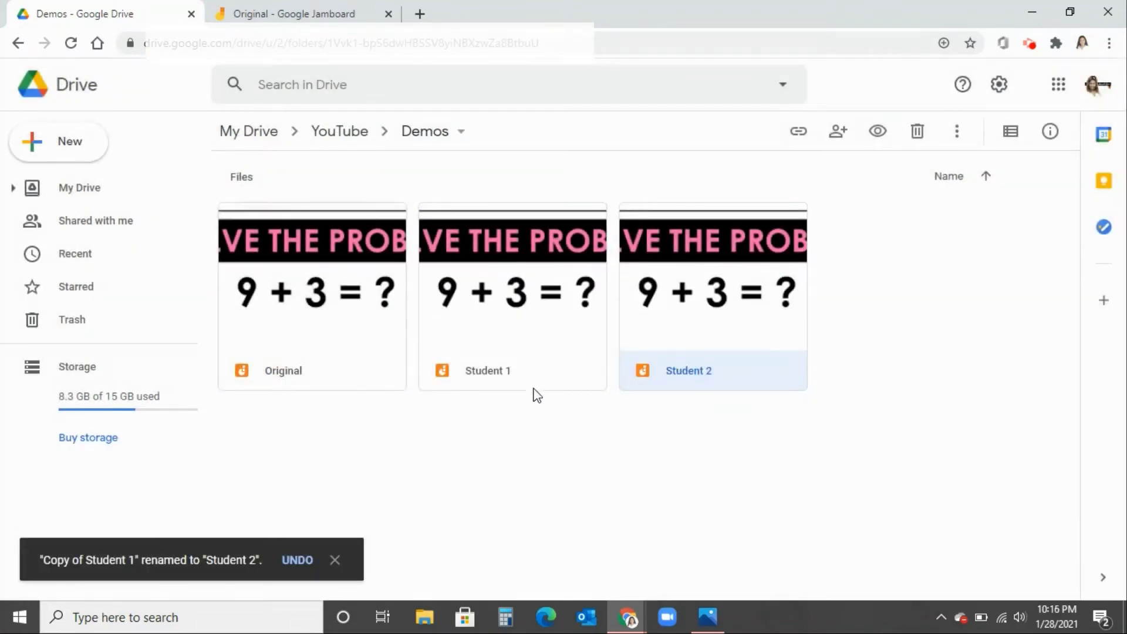
Step: Make a copy of the Student 2 file and rename the copy as "Student 3"
{"action": "right_click", "coordinate": [714, 300]}
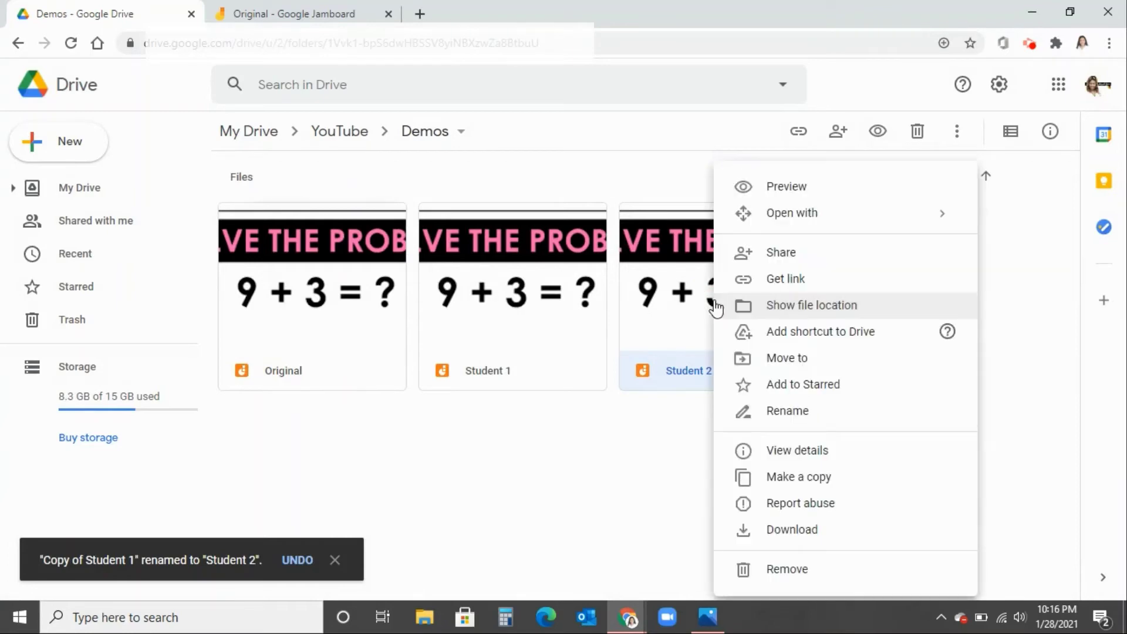
{"action": "left_click", "coordinate": [799, 486]}
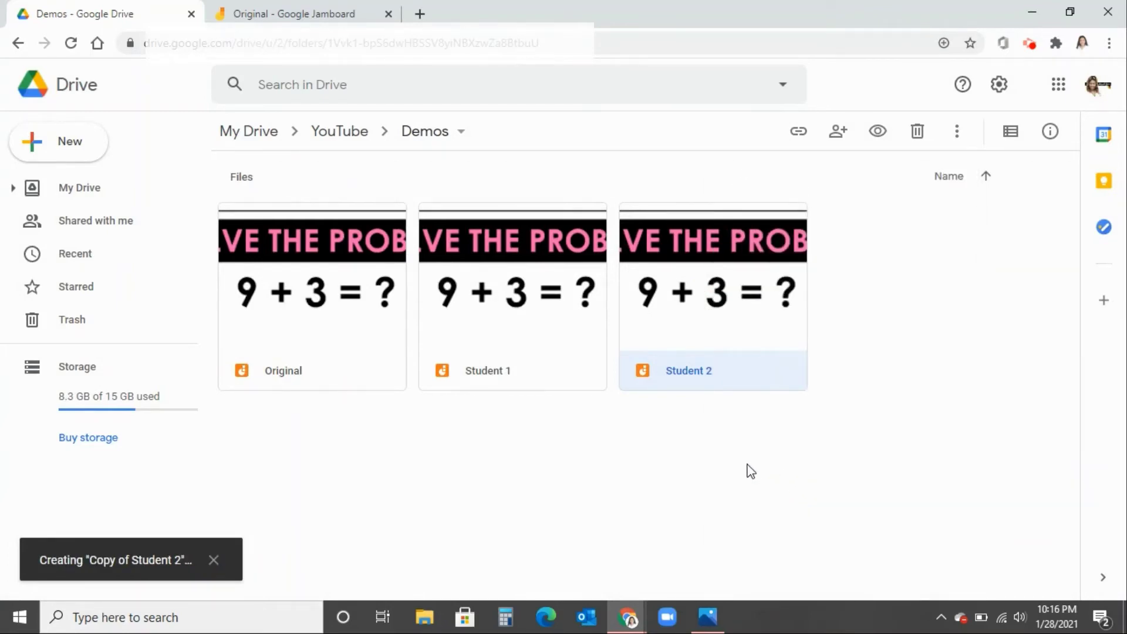
{"action": "right_click", "coordinate": [337, 327]}
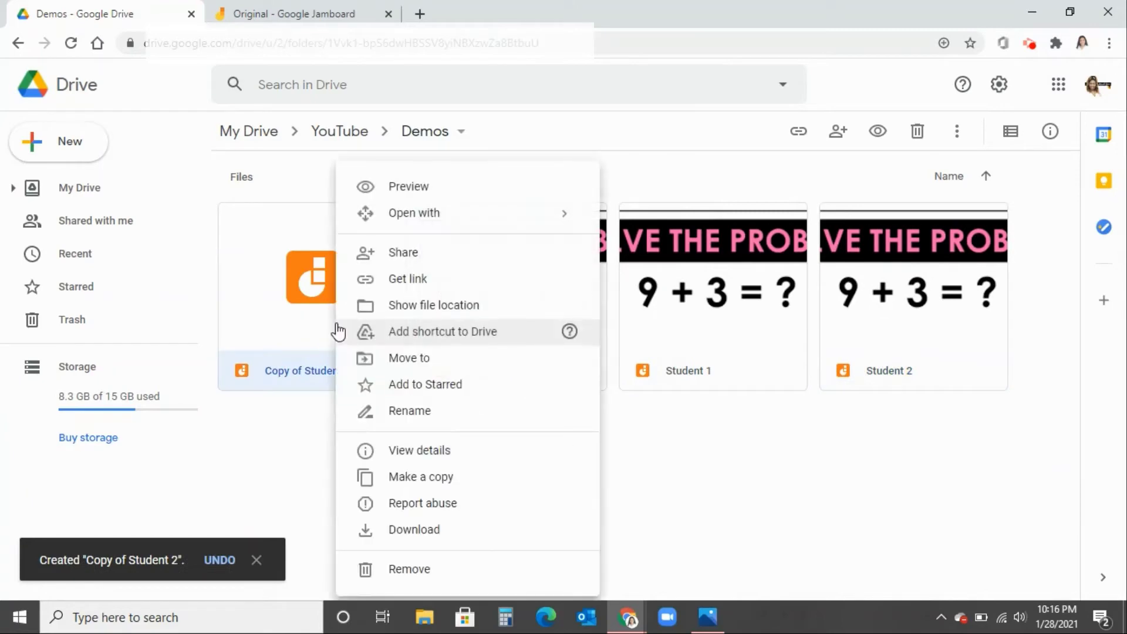
{"action": "left_click", "coordinate": [442, 413]}
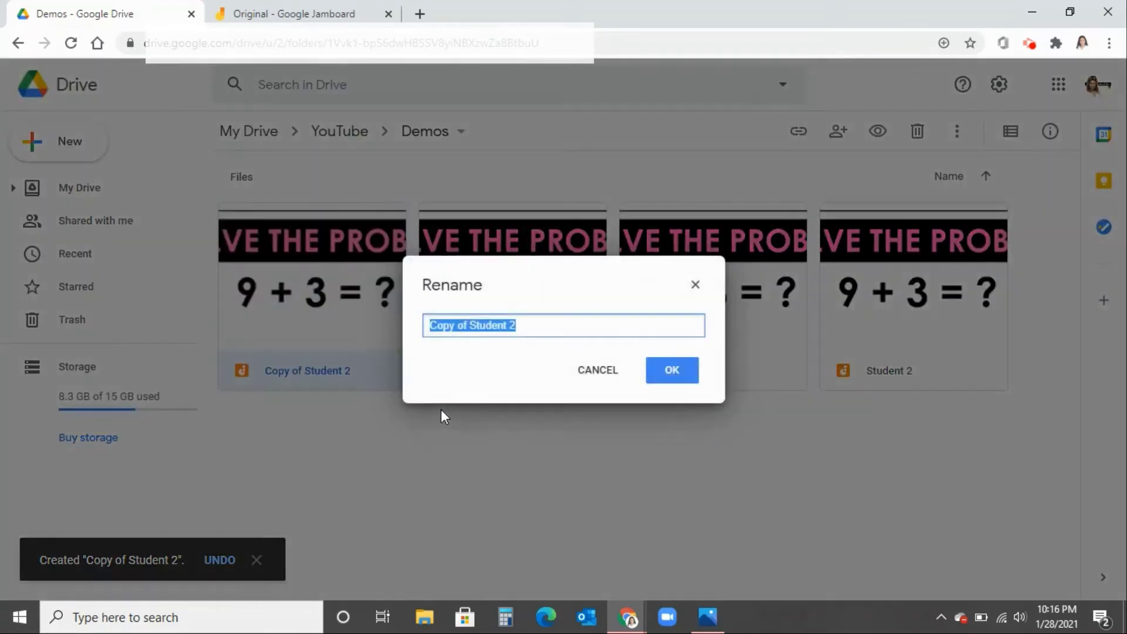
{"action": "left_click", "coordinate": [473, 326]}
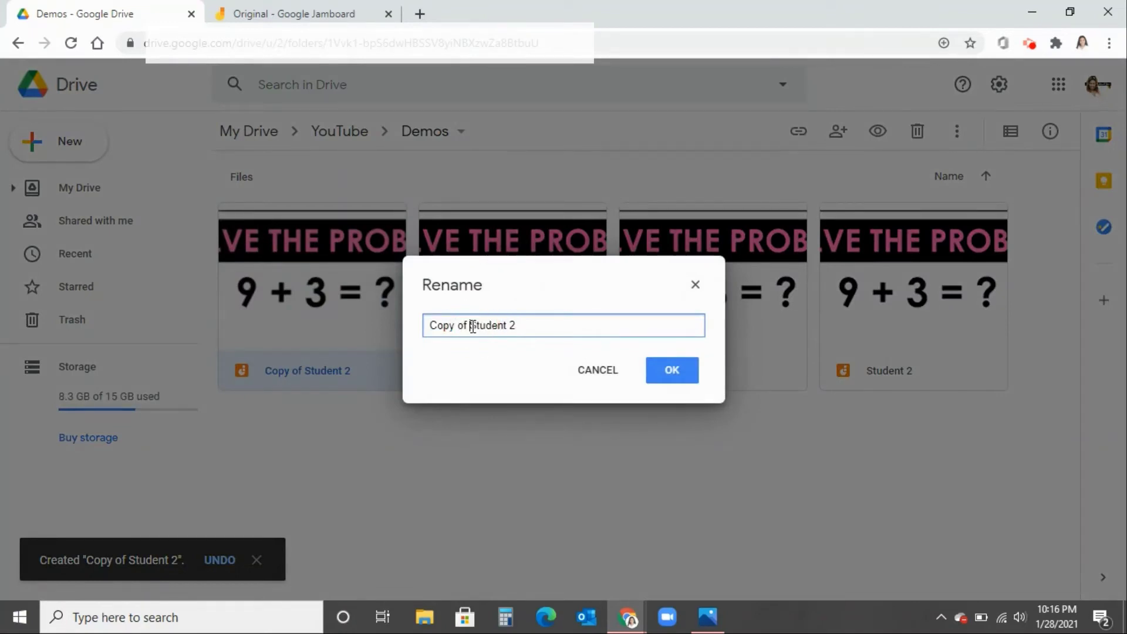
{"action": "key", "text": "BackSpace"}
{"action": "key", "text": "BackSpace"}
{"action": "key", "text": "BackSpace"}
{"action": "key", "text": "BackSpace"}
{"action": "key", "text": "BackSpace"}
{"action": "key", "text": "BackSpace"}
{"action": "key", "text": "BackSpace"}
{"action": "key", "text": "BackSpace"}
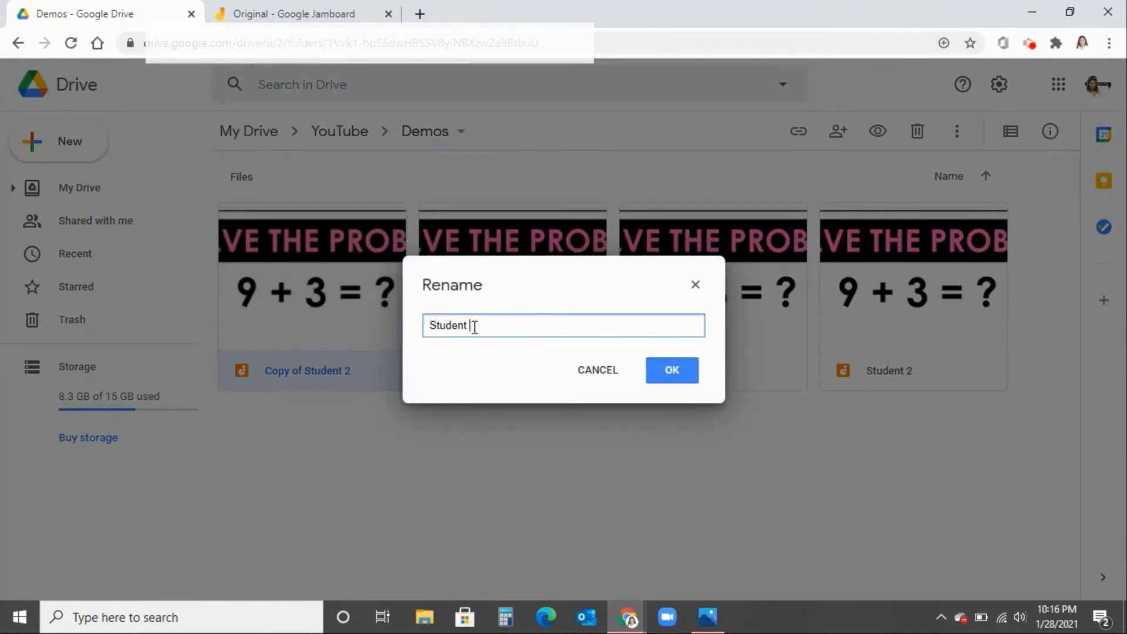
{"action": "type", "text": "3"}
{"action": "left_click", "coordinate": [682, 373]}
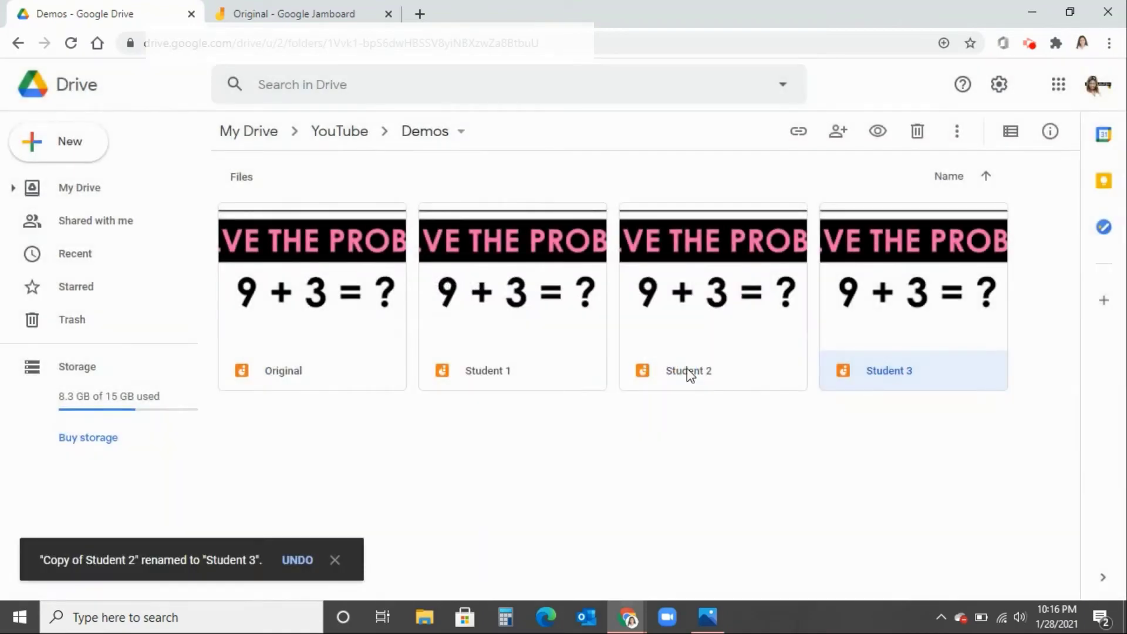
Step: Open the Student 3 Jam from the Demos folder and bring up its sharing settings
{"action": "double_click", "coordinate": [893, 300]}
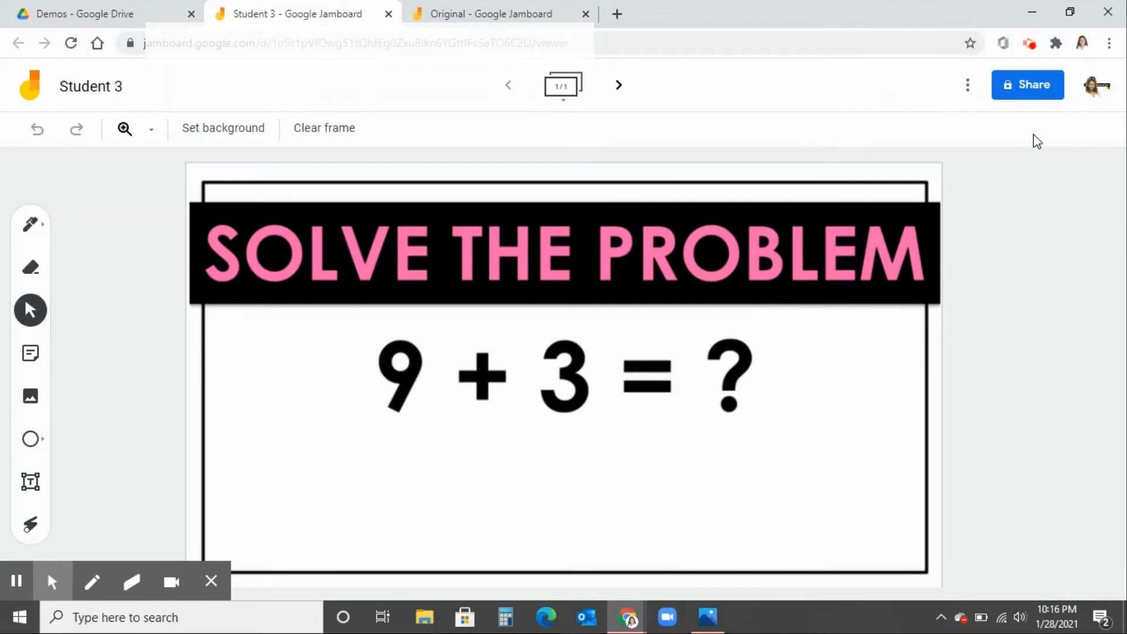
{"action": "left_click", "coordinate": [1034, 86]}
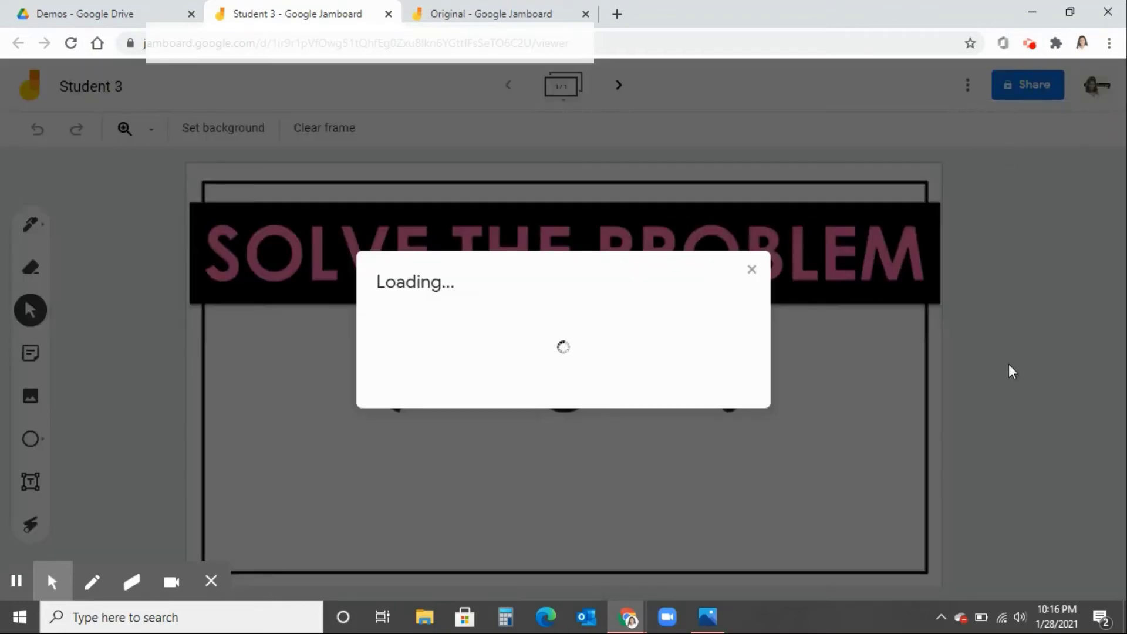